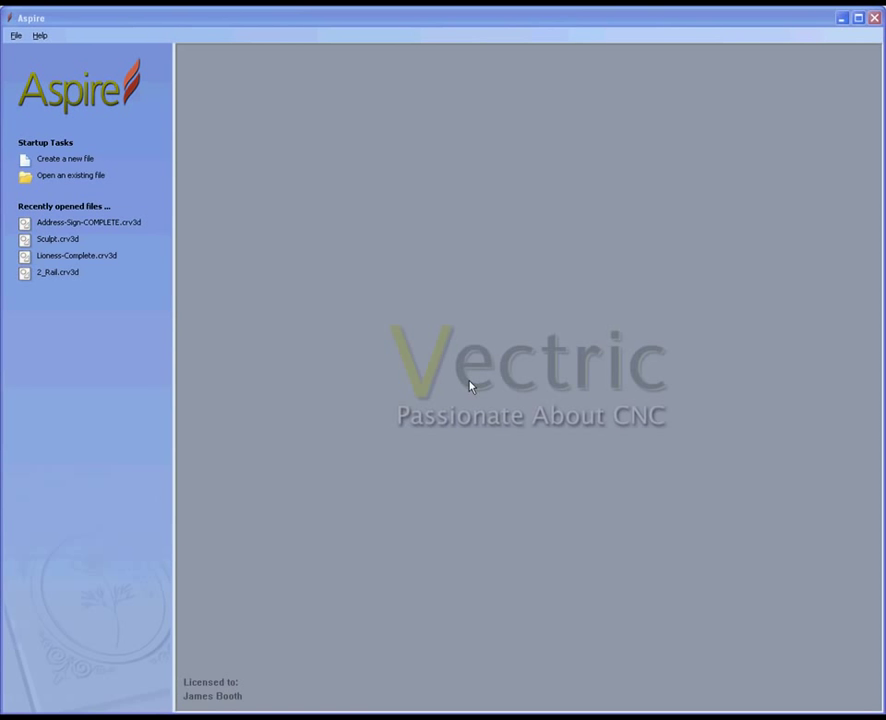
Create a new job 12 inches wide, 6 inches high and 1 inch thick, keeping the default settings
click(58, 163)
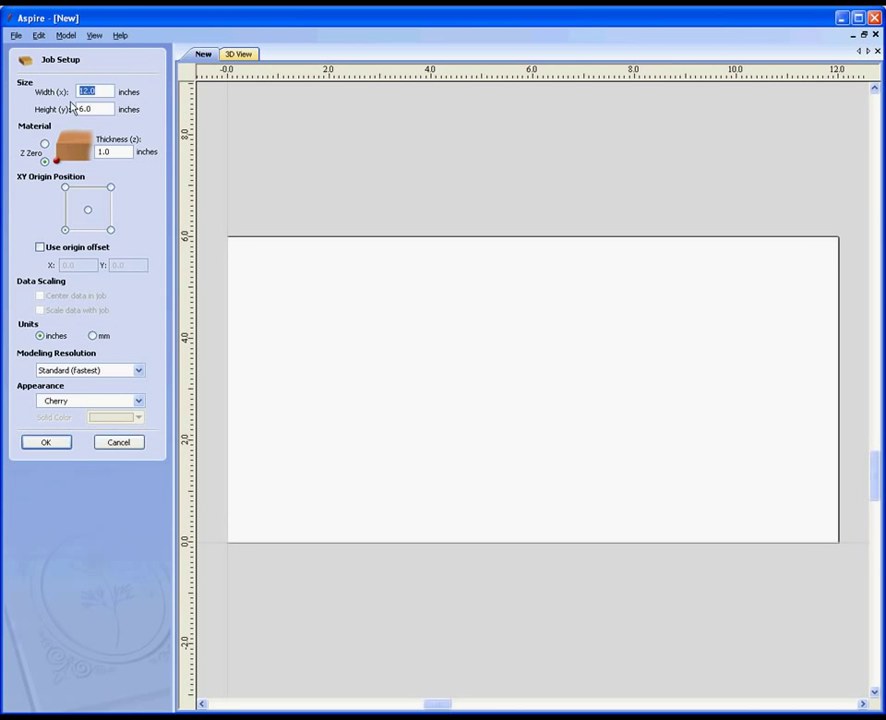
click(57, 443)
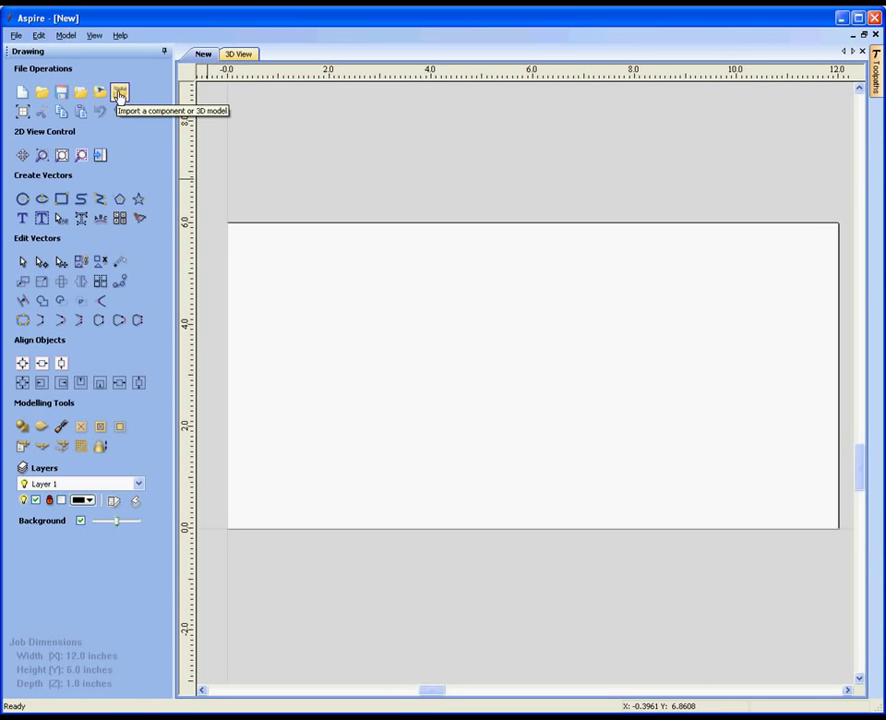
Import the 3D component Grape-Leaf-A.crv3d and move it inside the material area
click(119, 93)
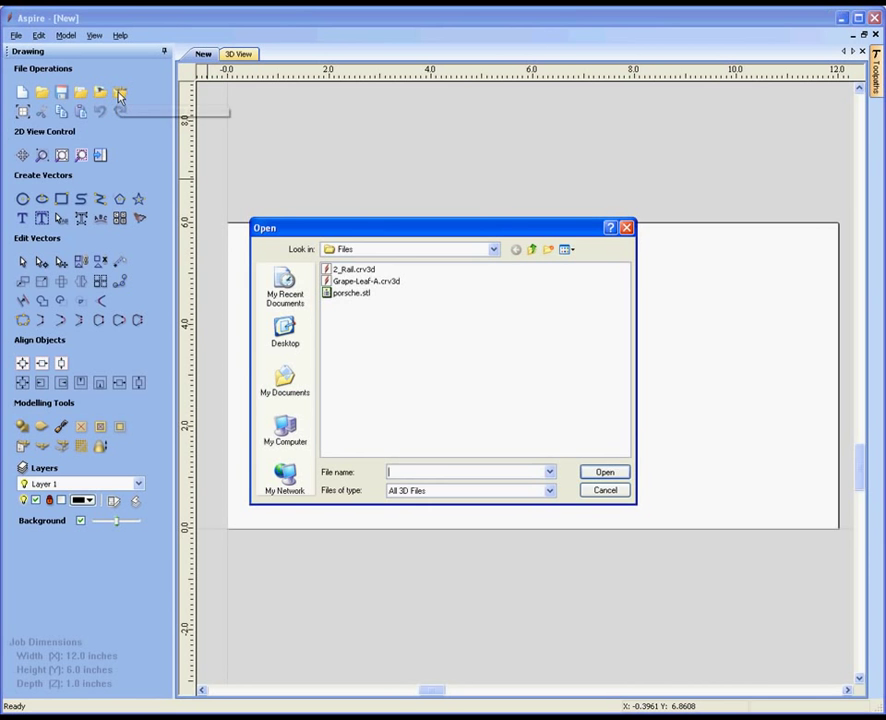
click(362, 281)
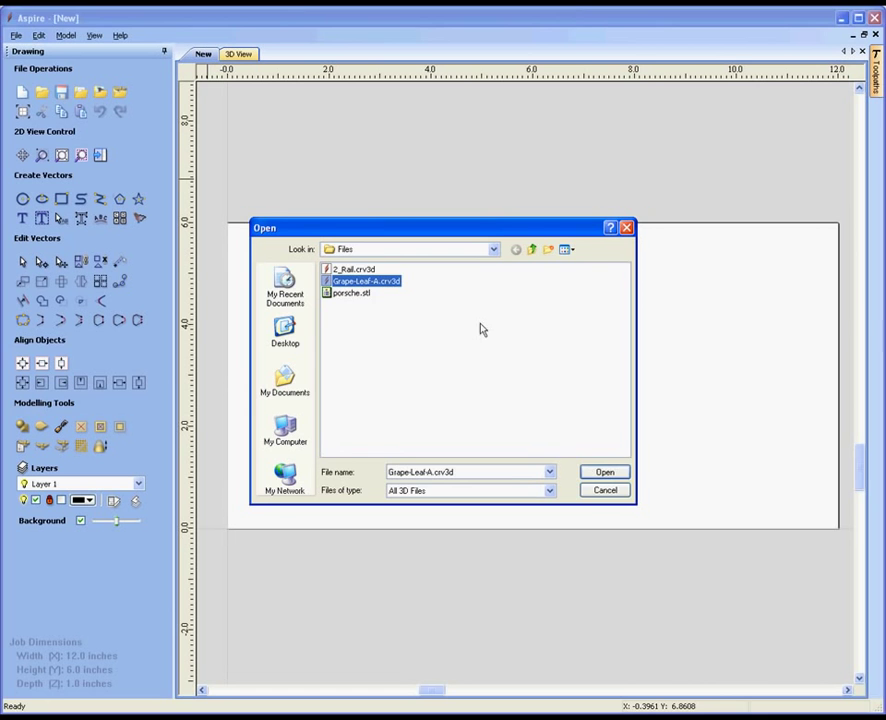
click(590, 472)
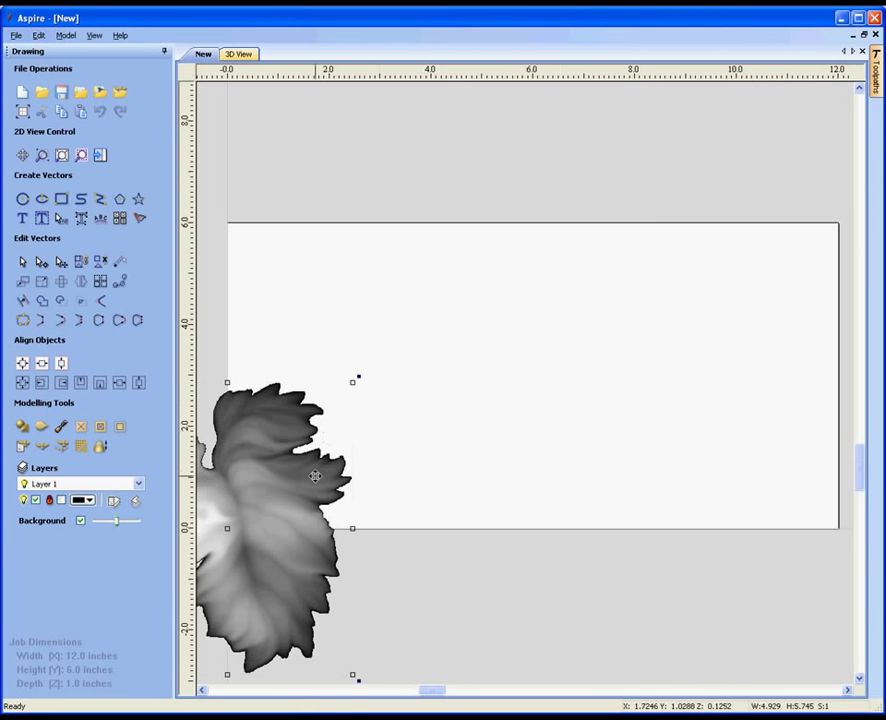
drag(315, 476, 541, 335)
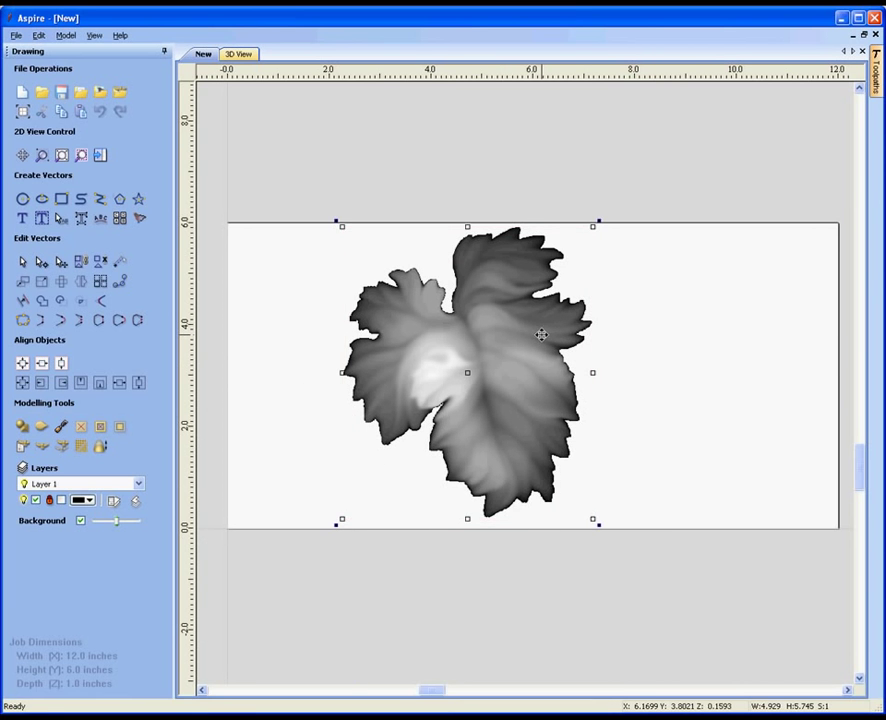
Tile the 2D and 3D windows horizontally and view the leaf relief at an angle
click(94, 35)
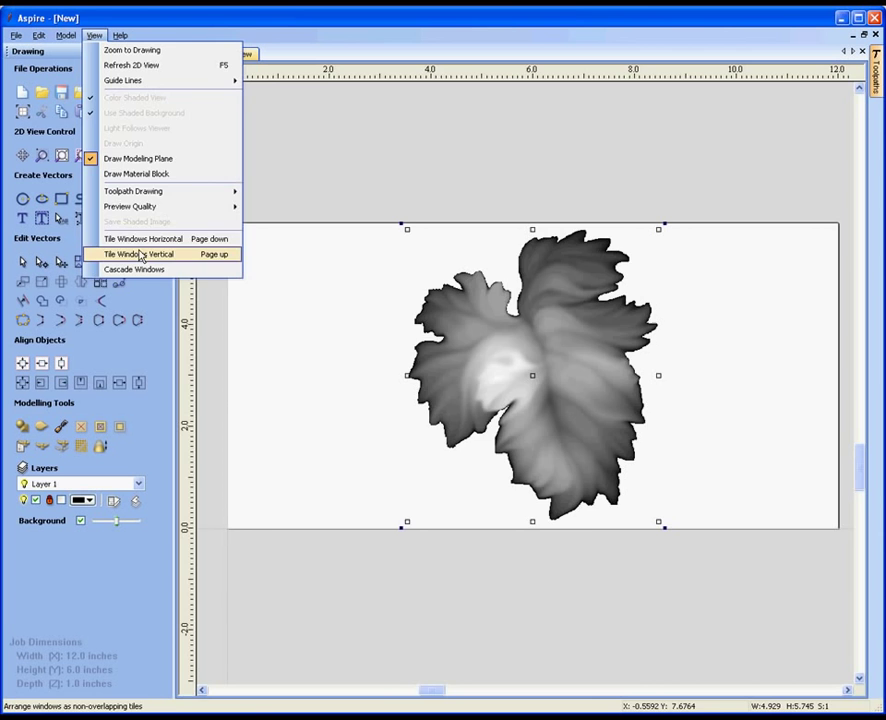
click(144, 240)
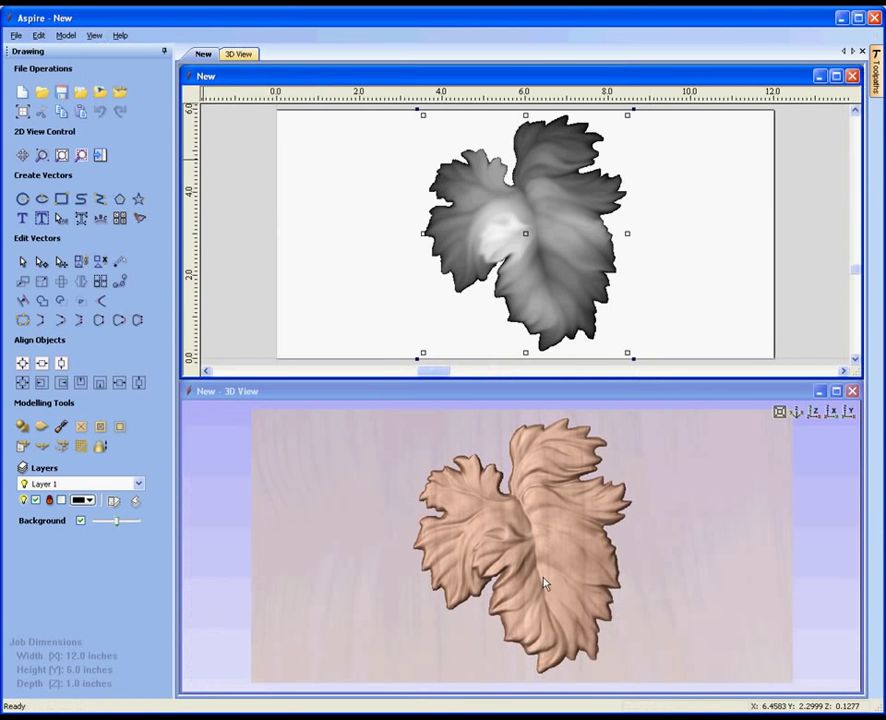
drag(545, 585, 627, 480)
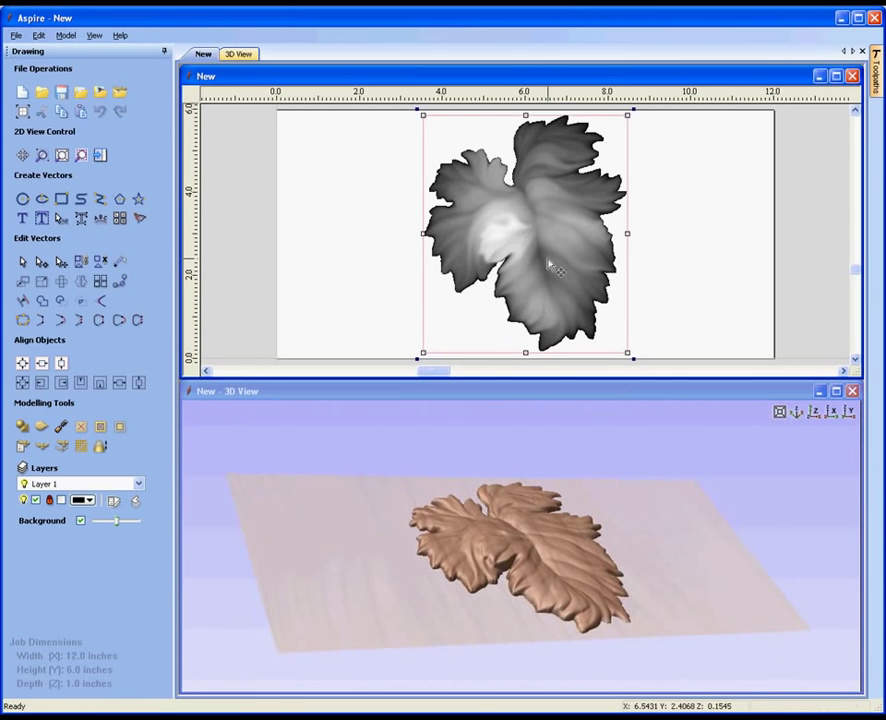
Stretch the leaf component to about 6 inches wide and centre it in the job
drag(627, 233, 672, 233)
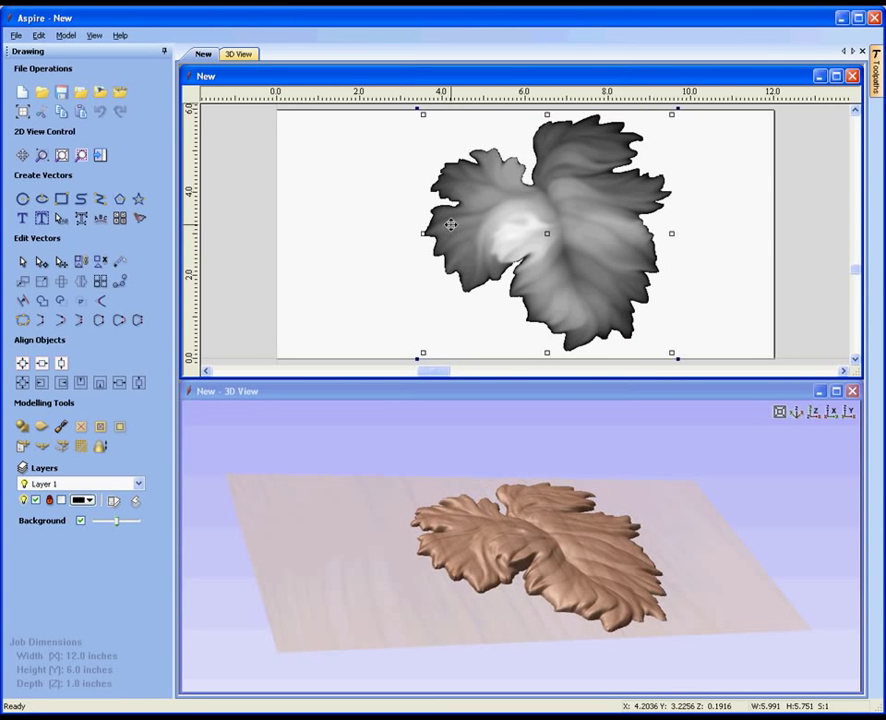
key(F9)
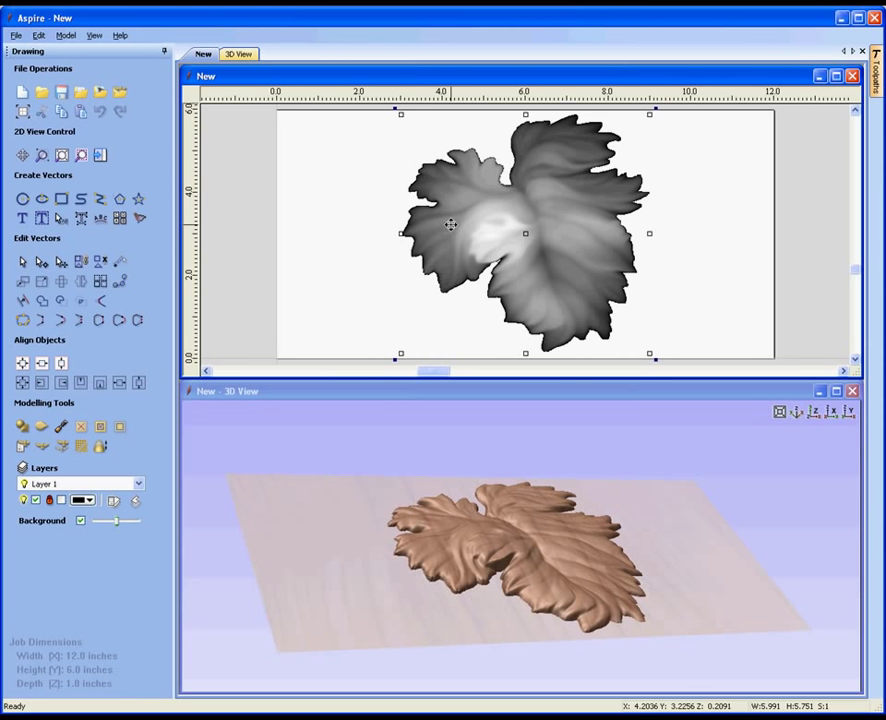
click(797, 413)
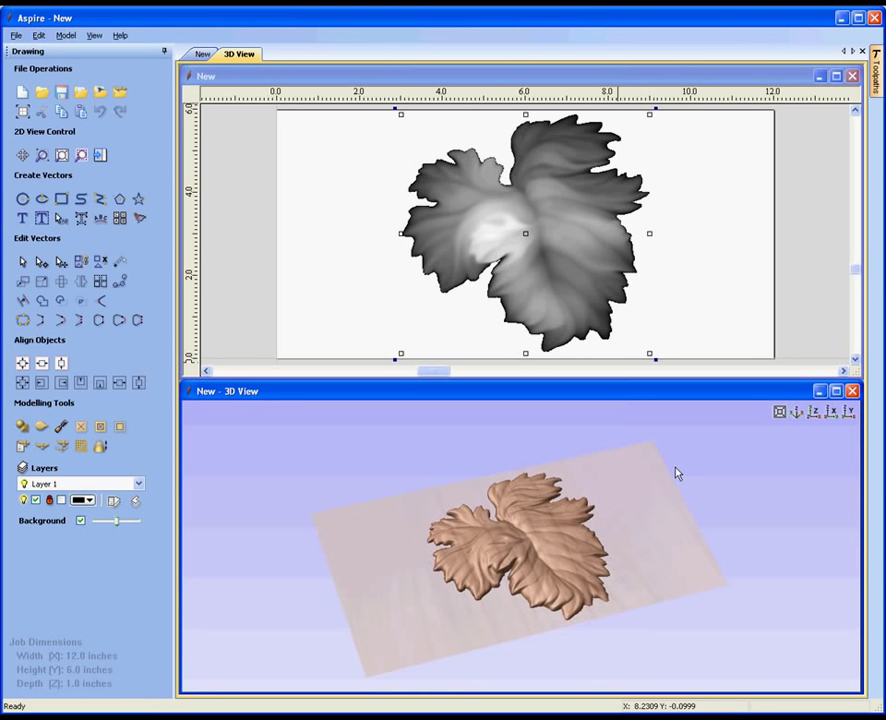
Delete the leaf component and import the 3D model porsche.stl for orientation
key(Delete)
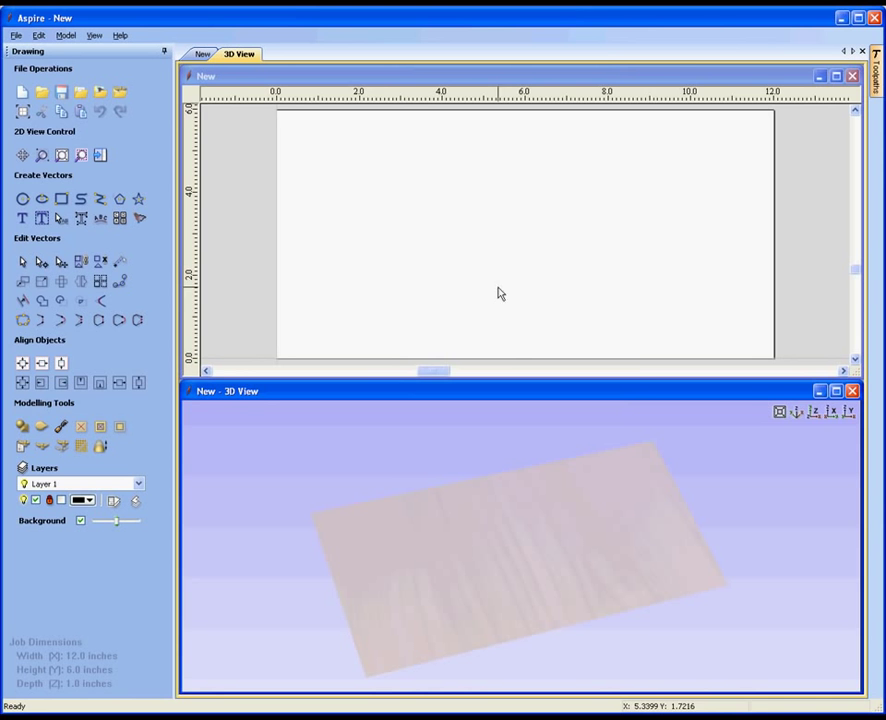
click(119, 95)
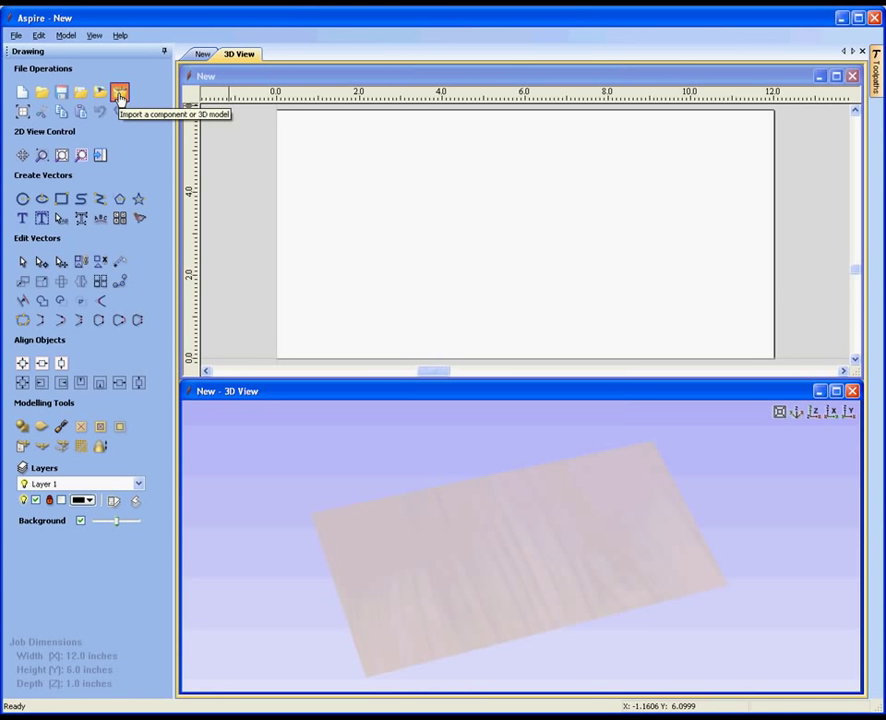
click(365, 296)
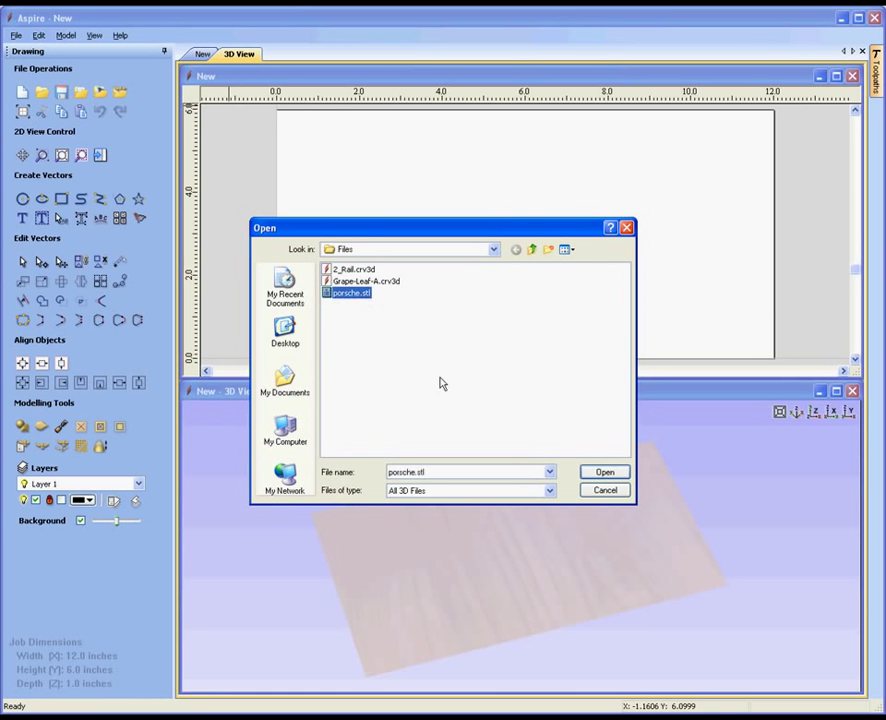
click(590, 473)
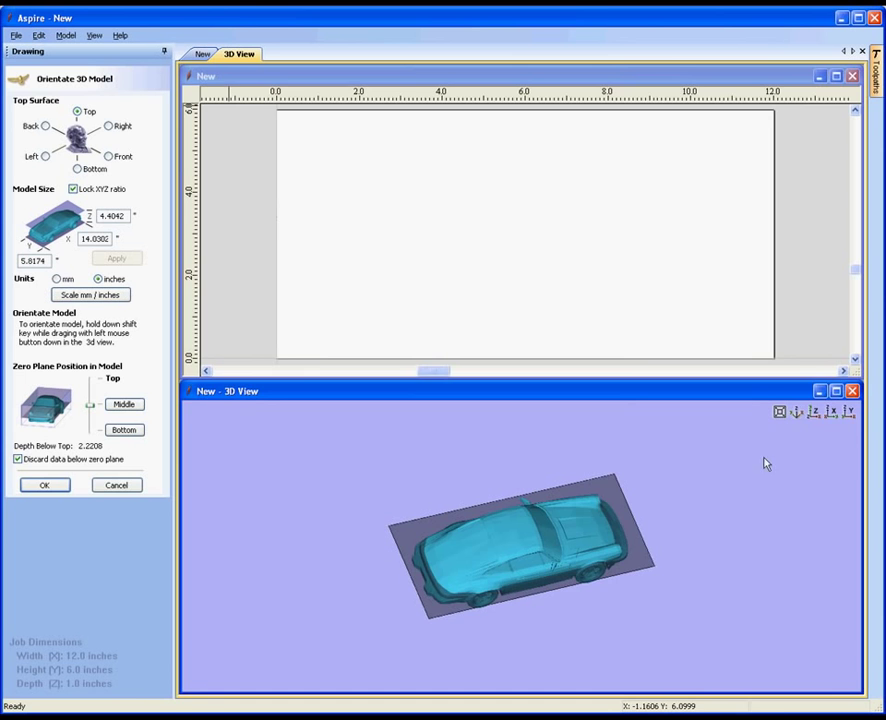
click(836, 391)
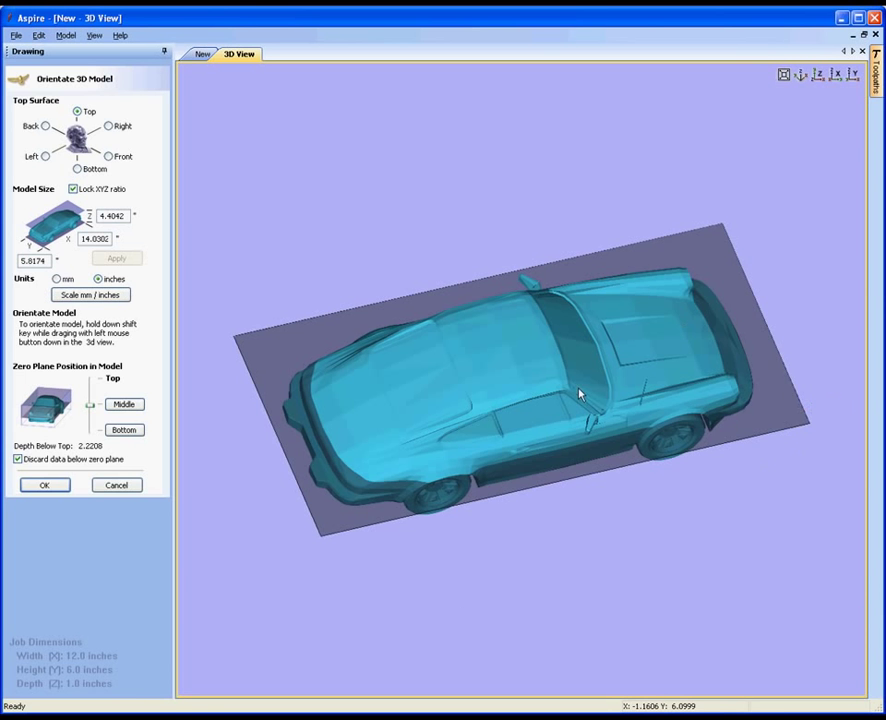
Try reorienting the car model freehand relative to the zero plane
shift+drag(580, 483, 612, 566)
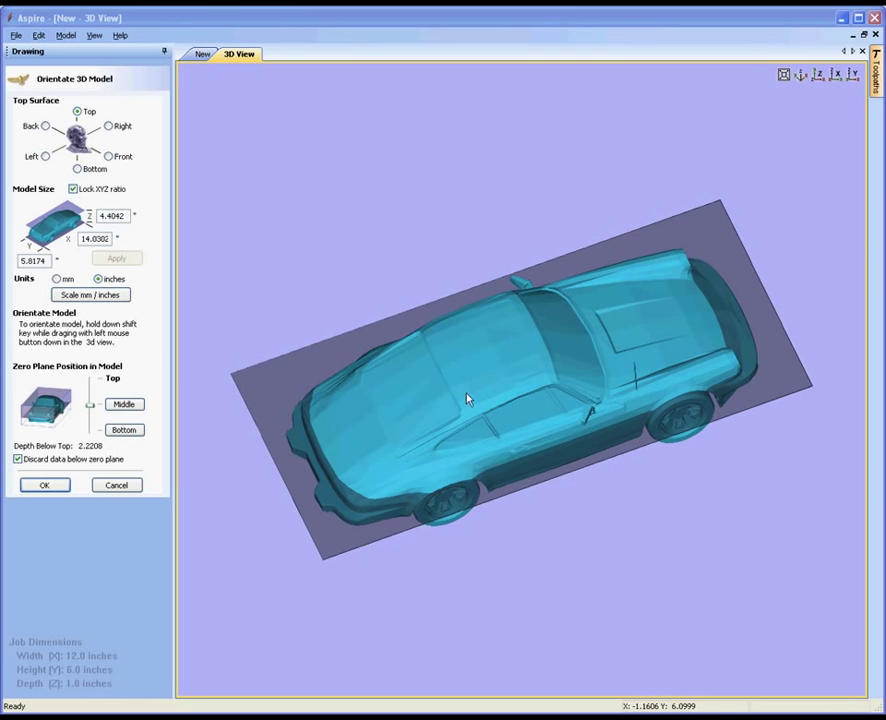
drag(466, 399, 554, 471)
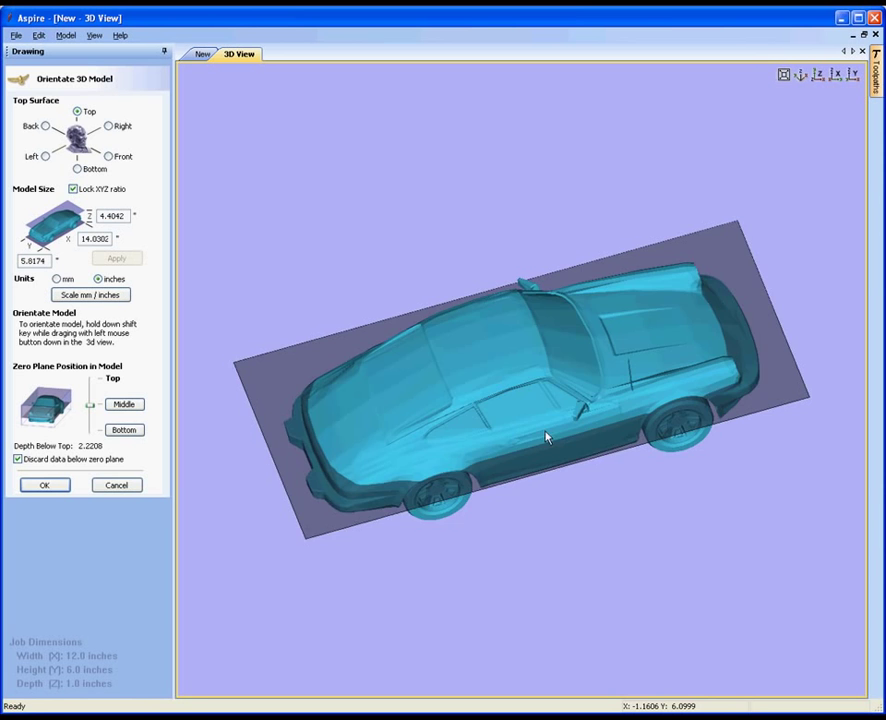
drag(546, 437, 589, 528)
drag(481, 356, 481, 415)
drag(572, 445, 556, 342)
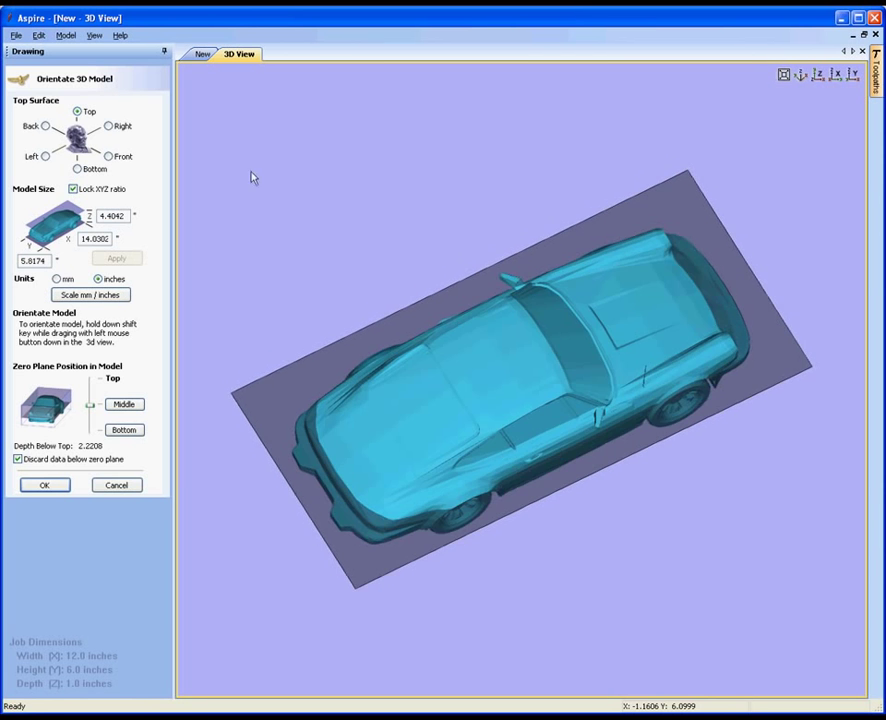
Set the model's top surface to Front and check from several angles how the zero plane cuts the car
click(108, 156)
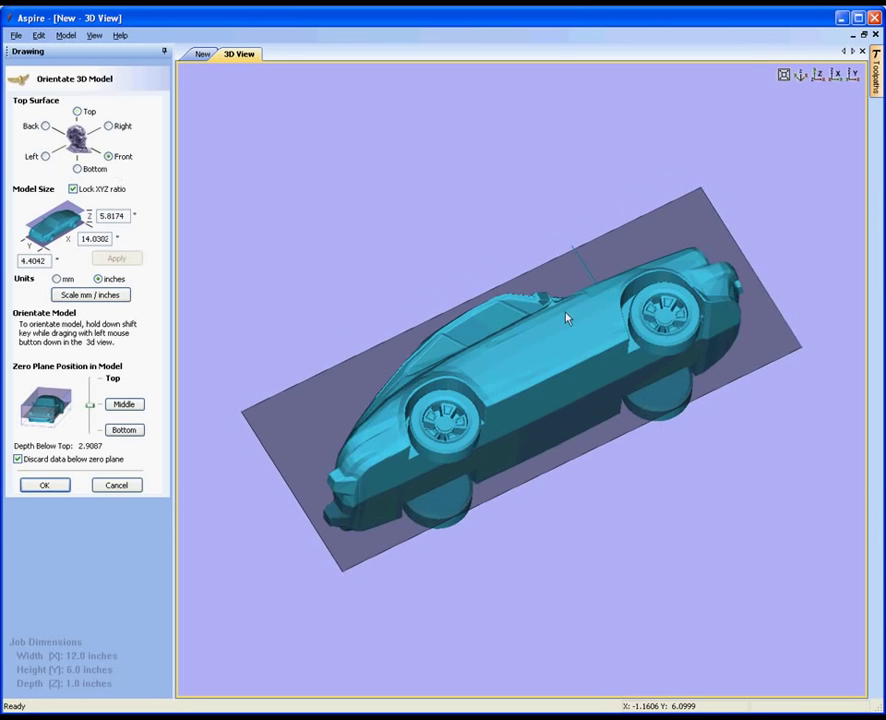
drag(566, 318, 629, 202)
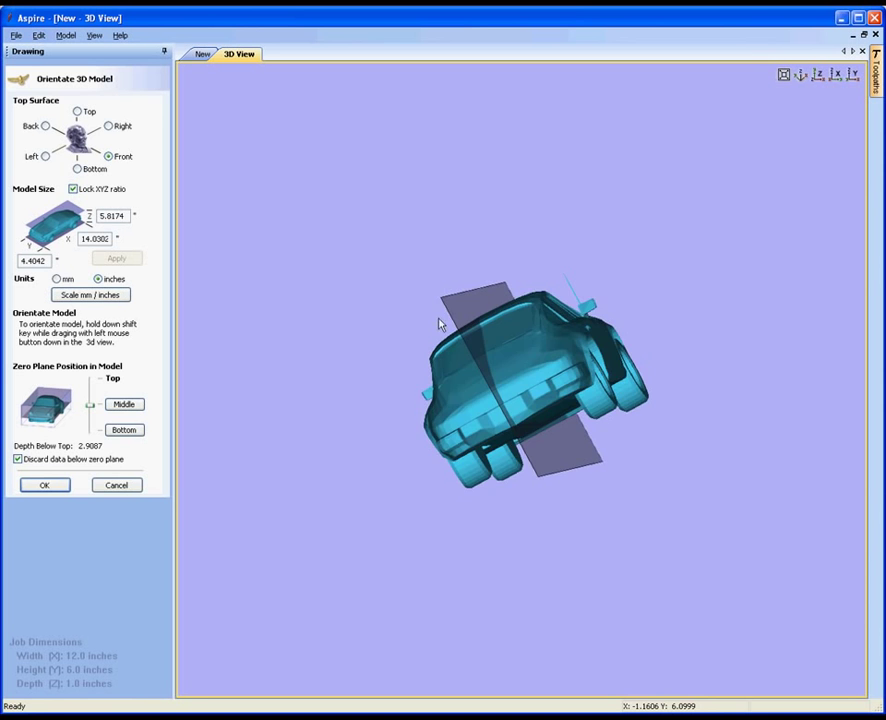
drag(506, 316, 357, 437)
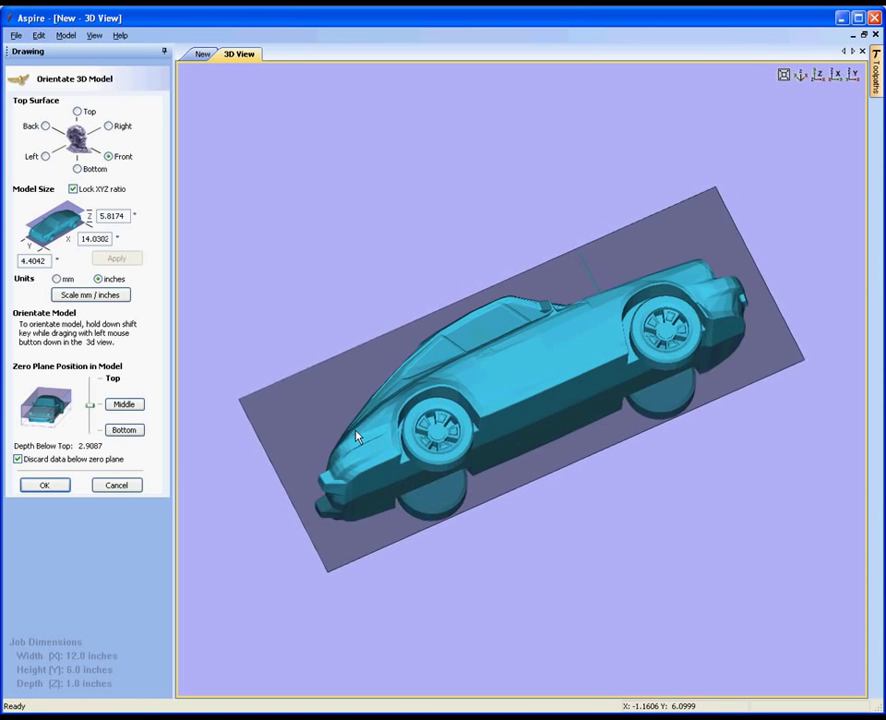
drag(775, 303, 445, 410)
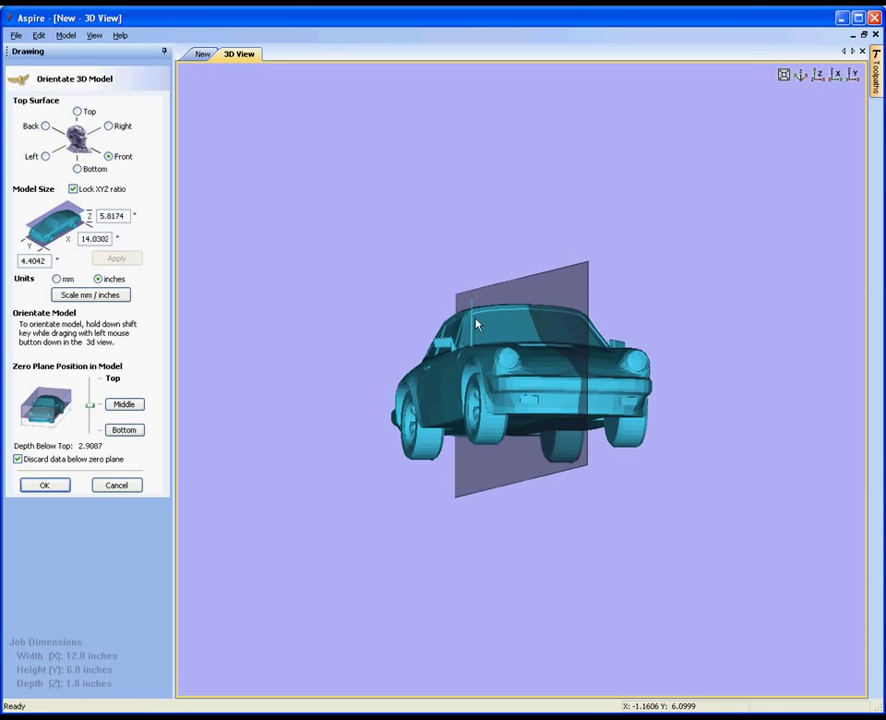
drag(477, 324, 485, 442)
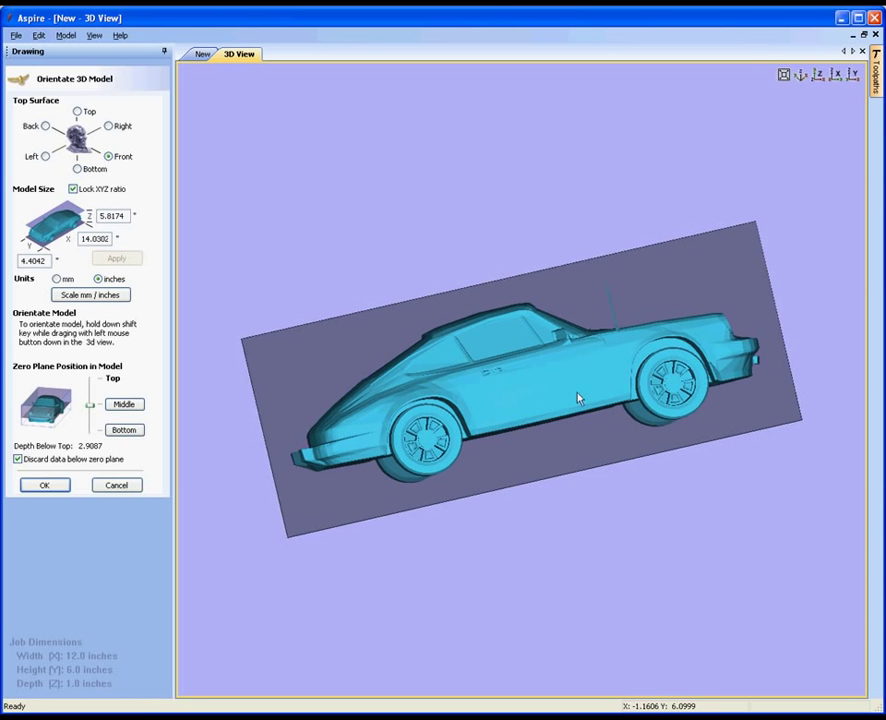
shift+drag(580, 396, 627, 303)
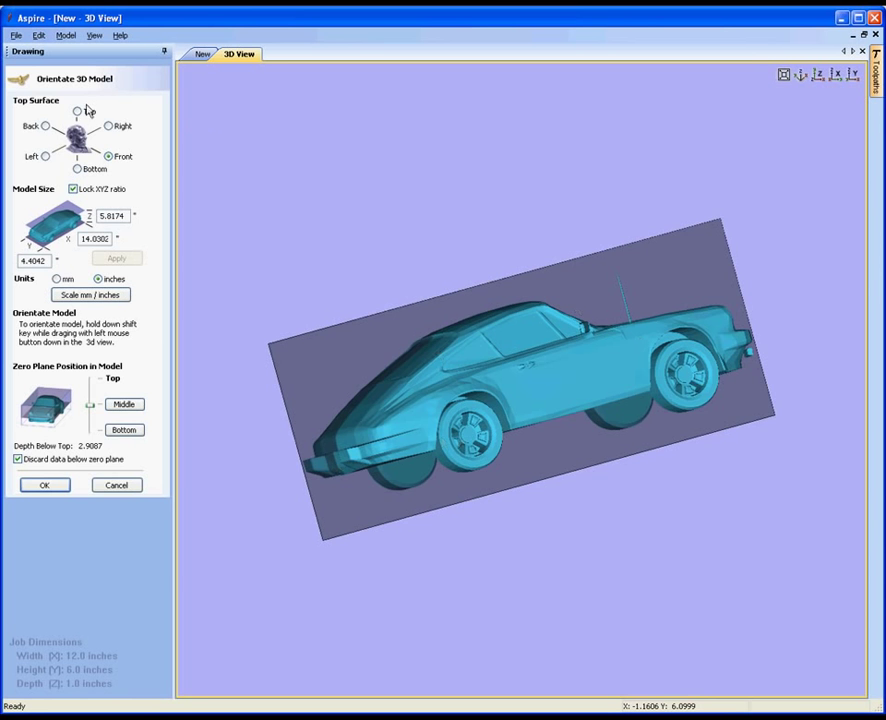
Set the model's top surface to Back and examine the car against the zero plane from different angles
click(45, 126)
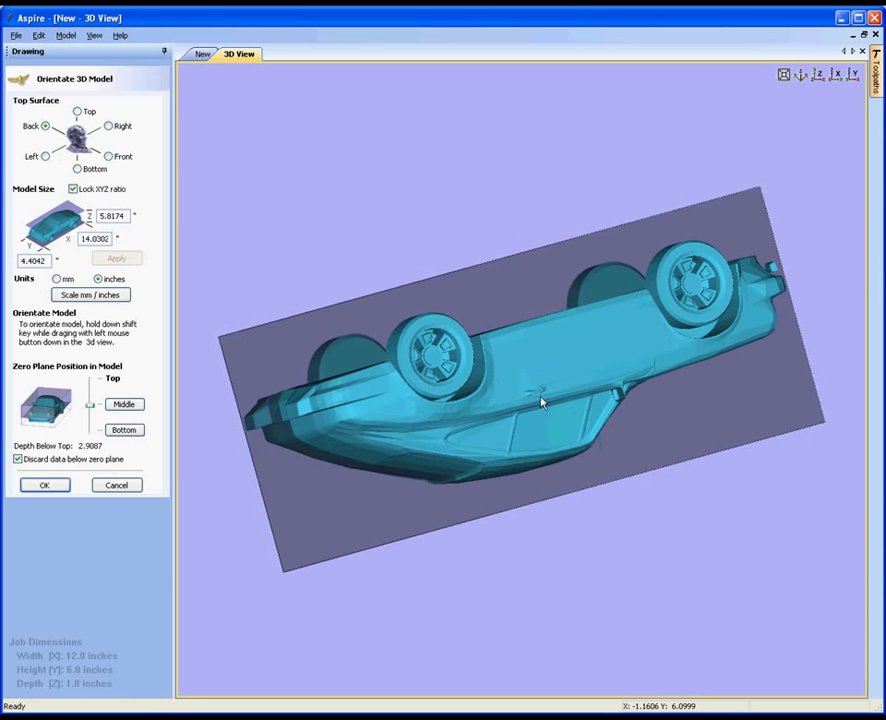
shift+drag(540, 403, 666, 423)
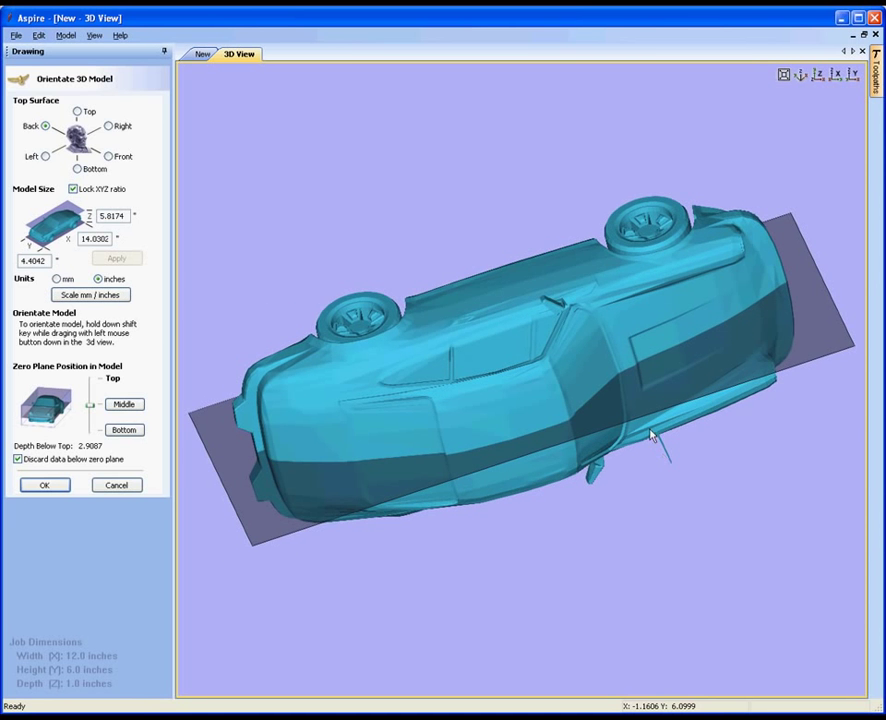
shift+drag(514, 407, 318, 441)
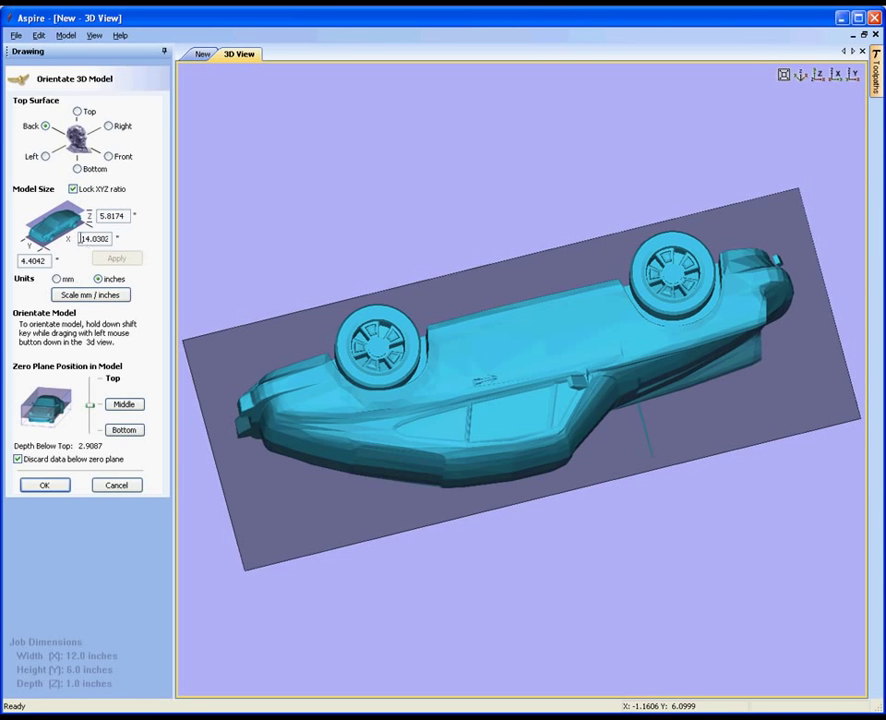
Scale the car model proportionally to an X size of 10 inches
drag(81, 238, 120, 240)
text(10)
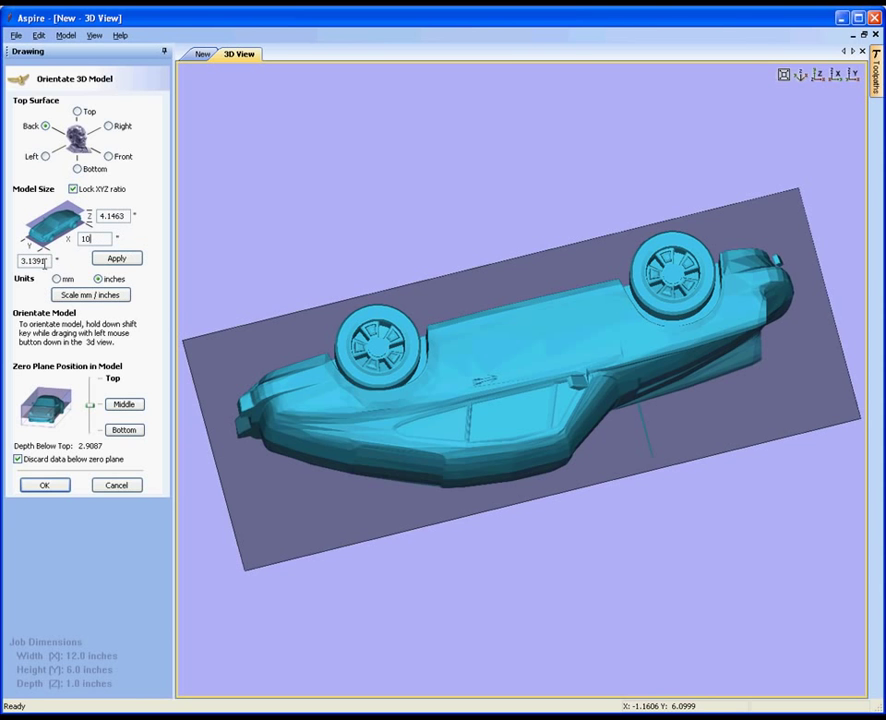
click(124, 260)
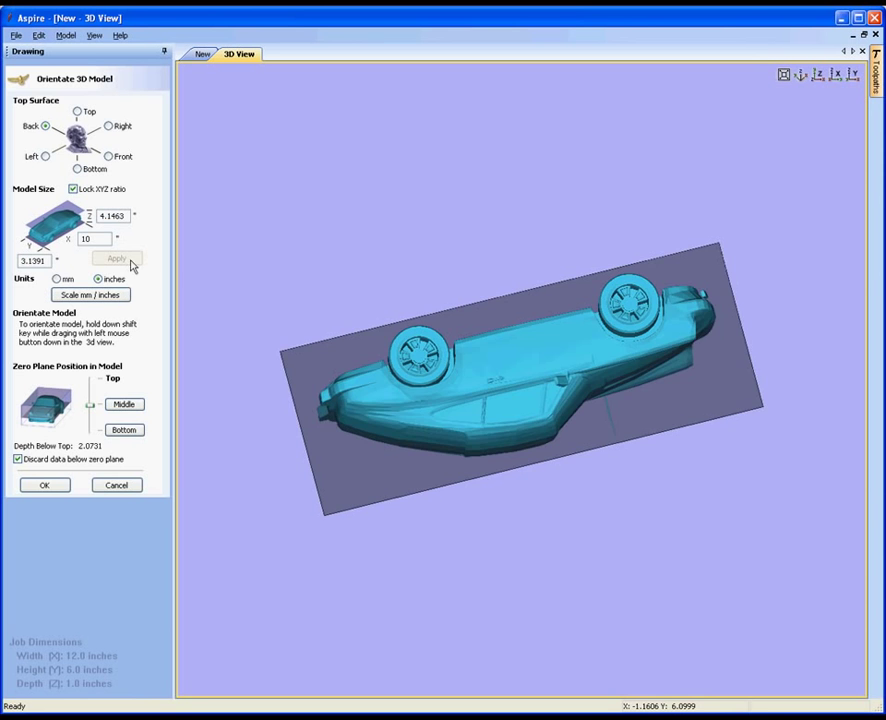
Unlock the XYZ ratio and set the car model's Z size to 2 inches
drag(570, 453, 548, 341)
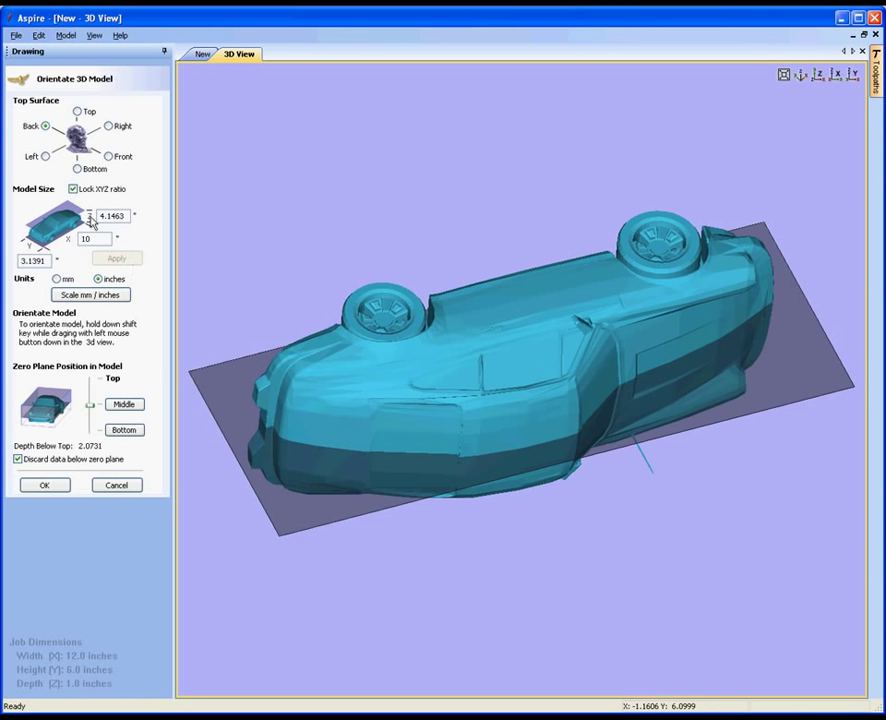
click(73, 189)
double_click(105, 215)
text(2)
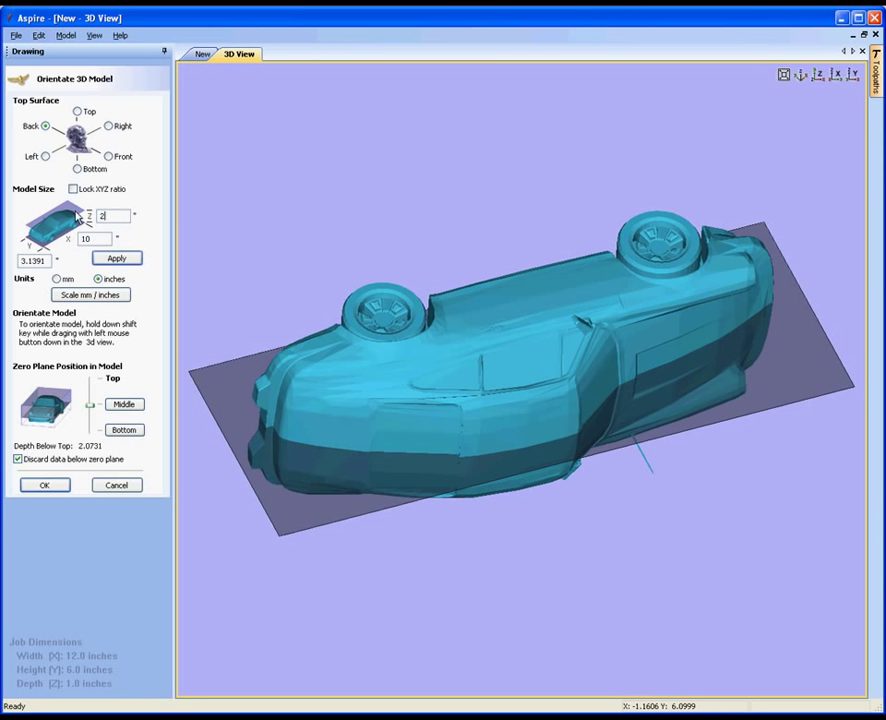
click(116, 258)
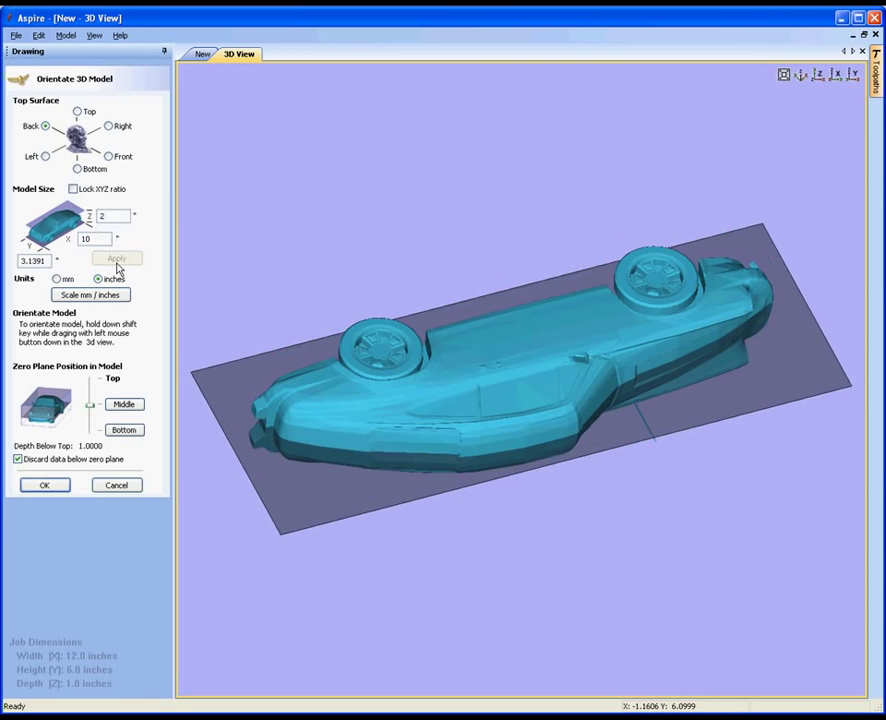
mouse_move(641, 475)
shift+mouse_down()
mouse_move(615, 413)
mouse_move(593, 287)
mouse_move(613, 423)
mouse_move(639, 498)
shift+mouse_up()
drag(433, 419, 510, 417)
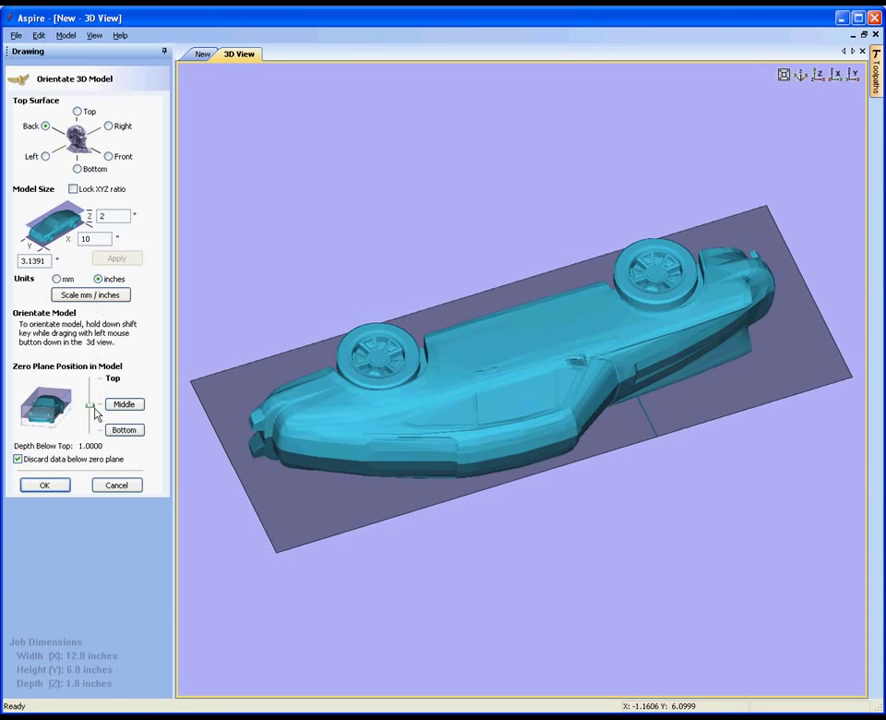
Try the zero plane at different depths in the car, including the bottom, and return it to the middle
shift+drag(478, 430, 536, 273)
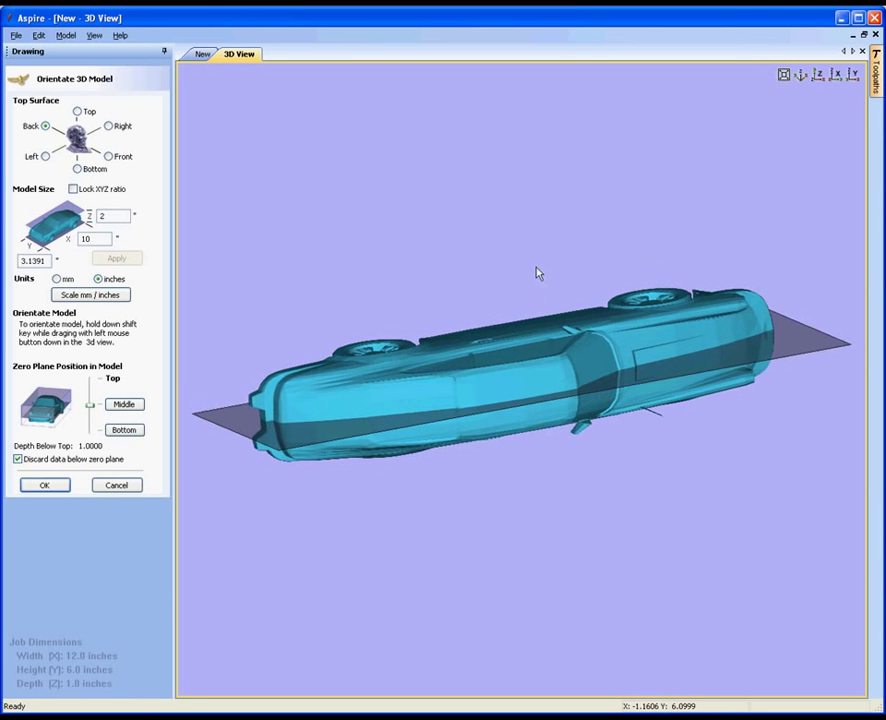
shift+drag(469, 405, 504, 453)
shift+drag(315, 418, 431, 348)
mouse_move(90, 406)
mouse_down()
mouse_move(92, 390)
mouse_move(92, 429)
mouse_move(90, 408)
mouse_up()
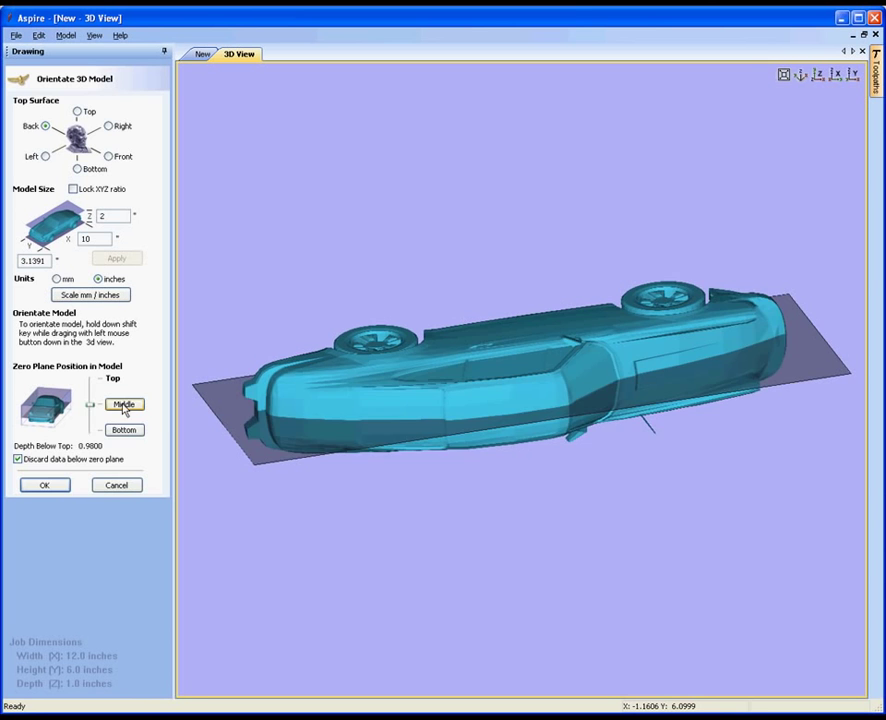
click(124, 404)
click(124, 430)
click(114, 404)
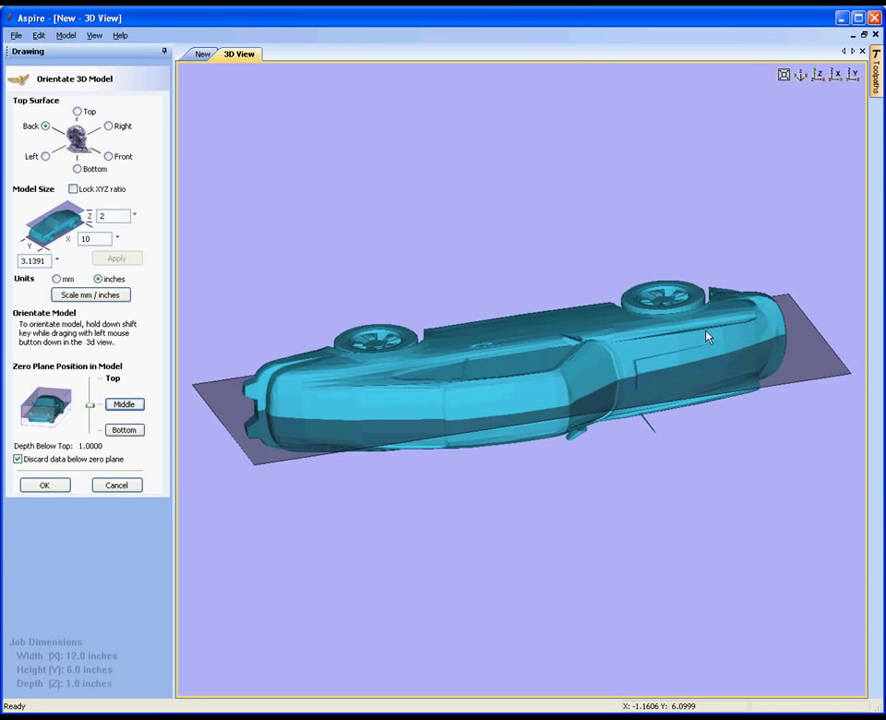
Tilt the car model freehand relative to the zero plane, checking it from above and at an angle
click(818, 75)
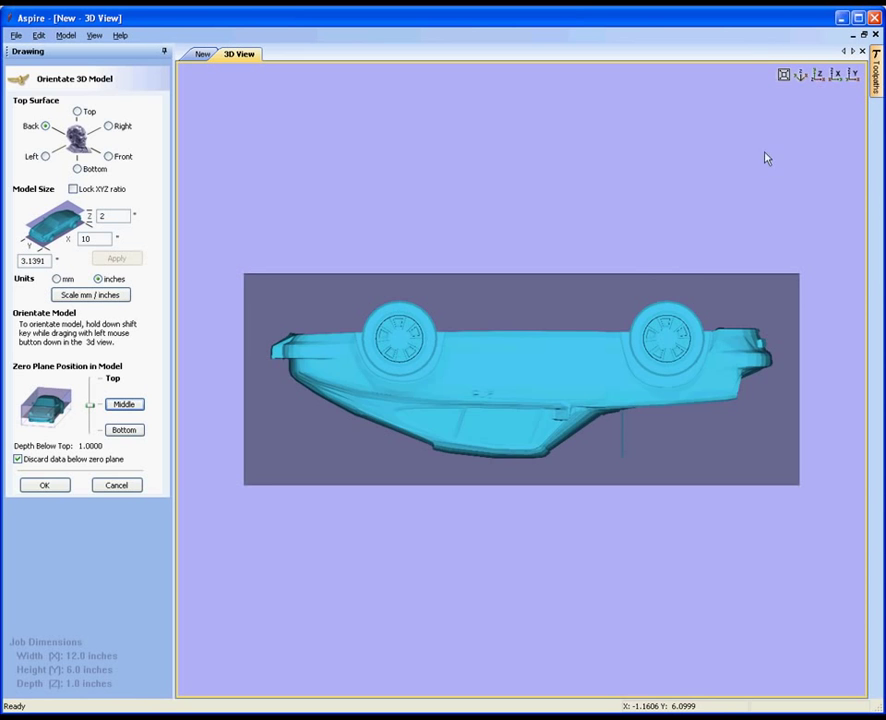
drag(646, 458, 680, 323)
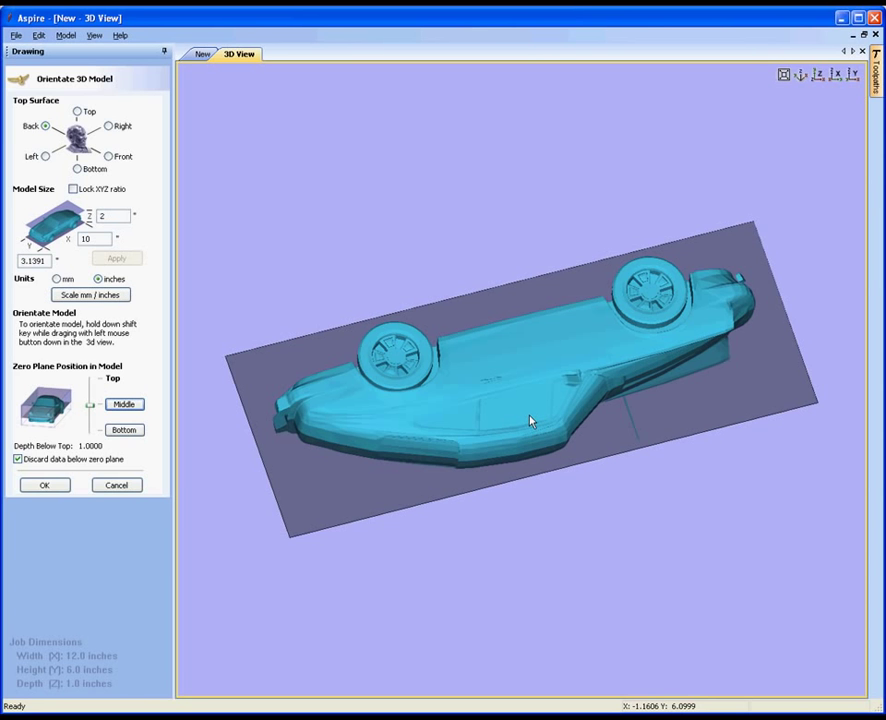
mouse_move(530, 419)
shift+mouse_down()
mouse_move(520, 417)
mouse_move(533, 469)
mouse_move(556, 502)
mouse_move(592, 450)
mouse_move(541, 409)
shift+mouse_up()
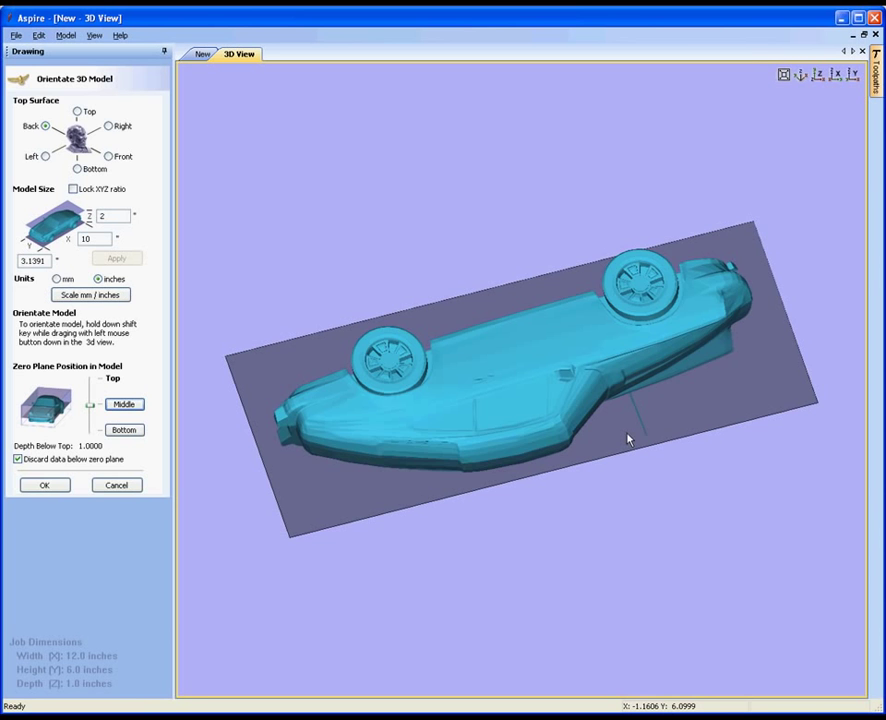
shift+drag(629, 439, 697, 385)
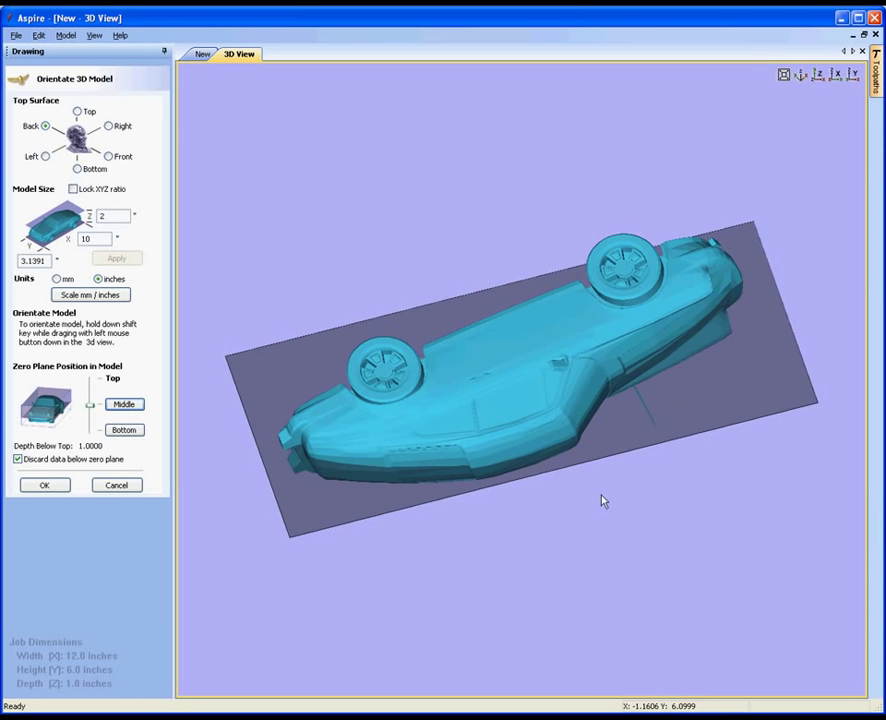
drag(603, 501, 485, 348)
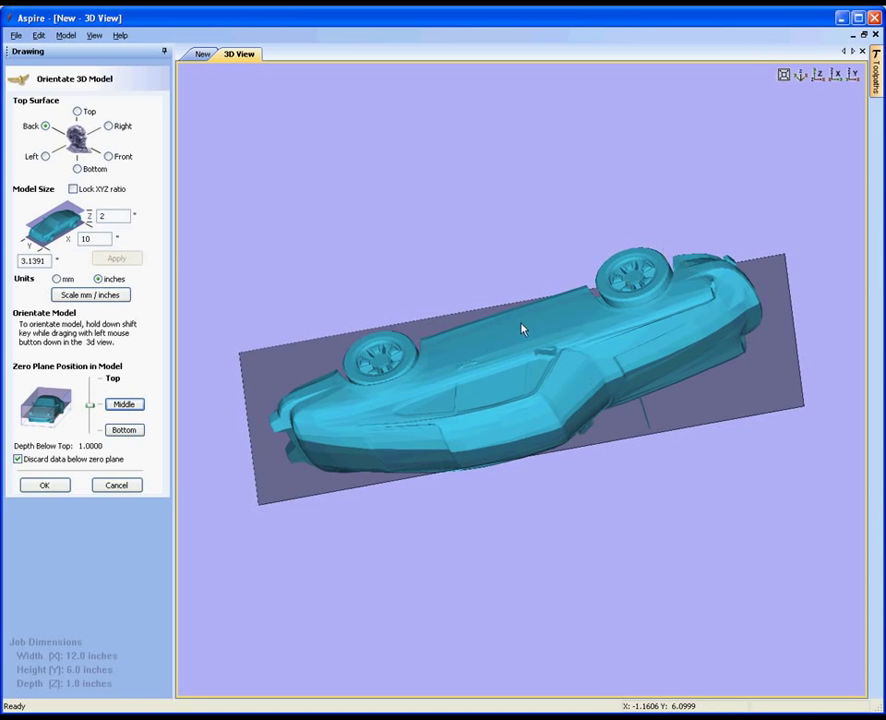
Place the zero plane 0.9121 inches below the car's top and import the model with data below the plane discarded
drag(89, 403, 91, 407)
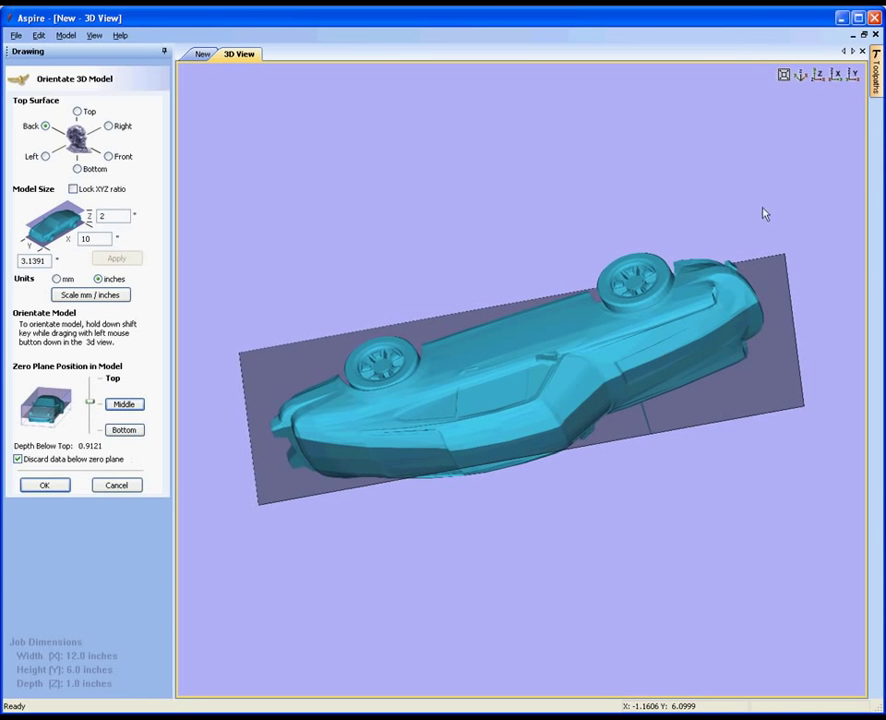
click(801, 76)
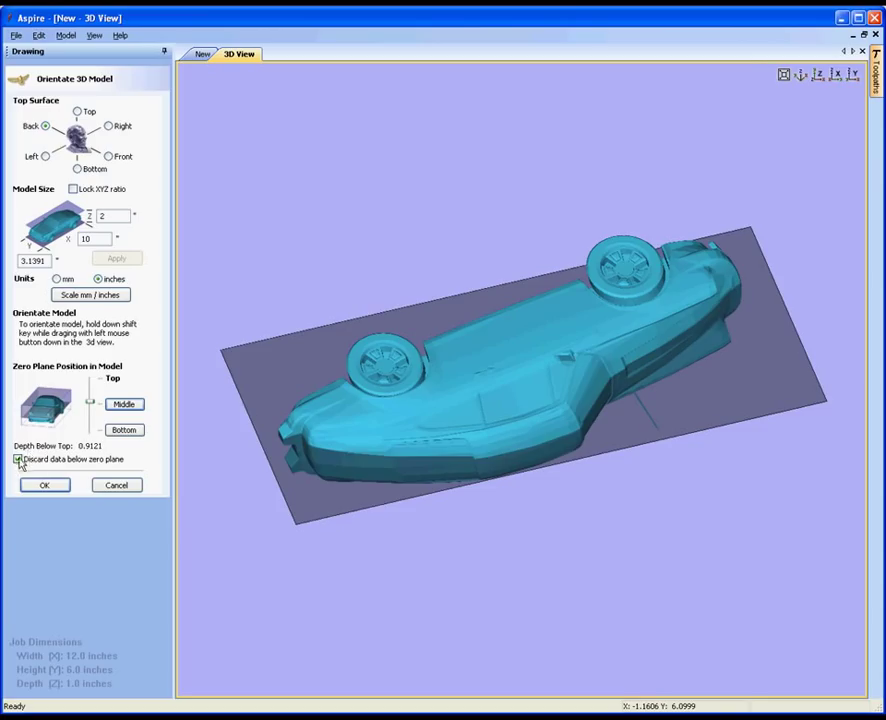
click(18, 459)
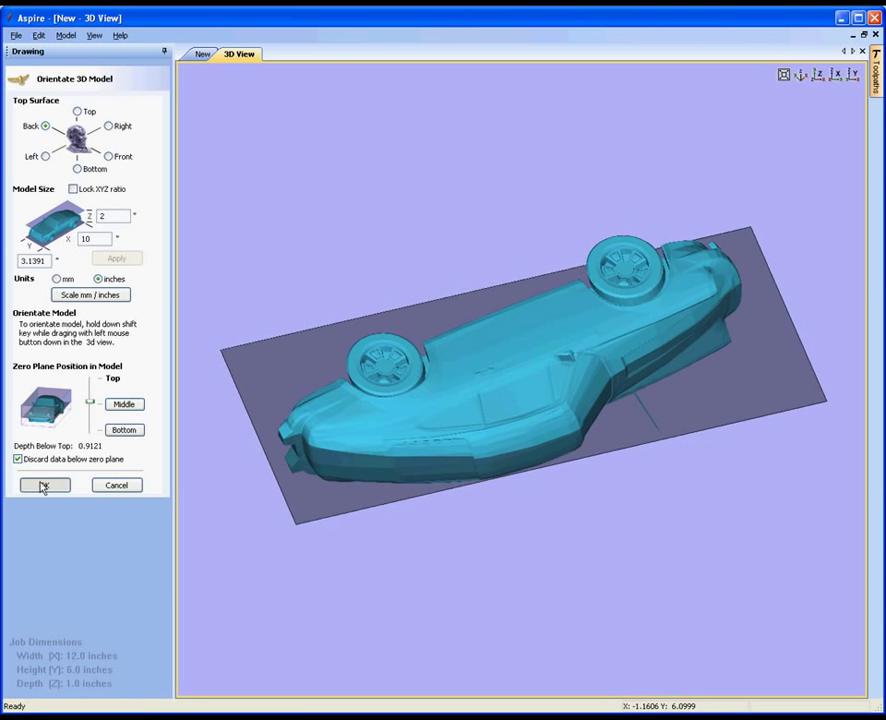
click(43, 487)
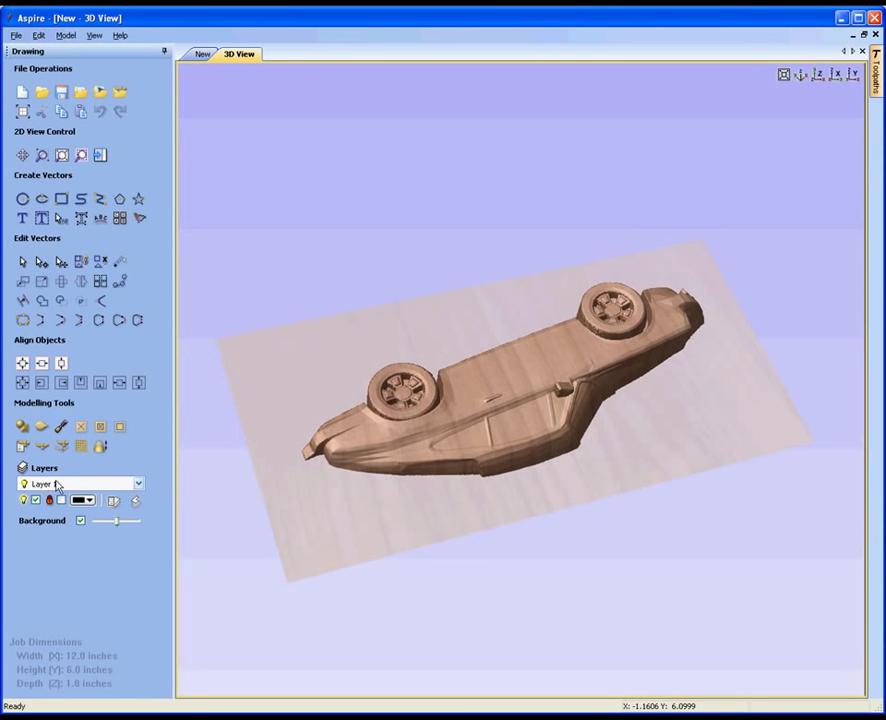
Tile the 2D and 3D views horizontally so both show the imported car
click(203, 54)
click(94, 37)
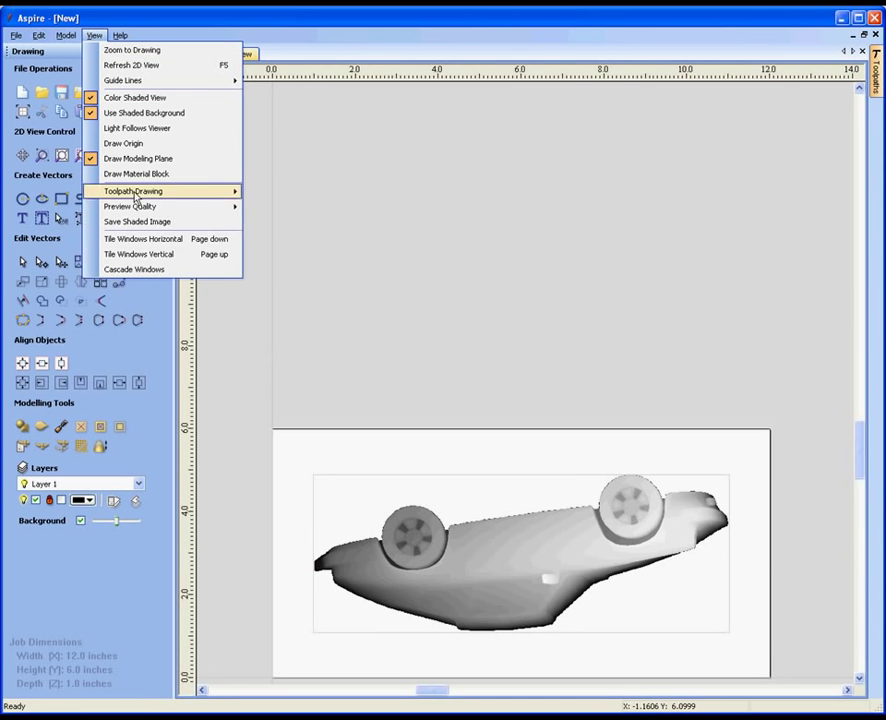
click(155, 241)
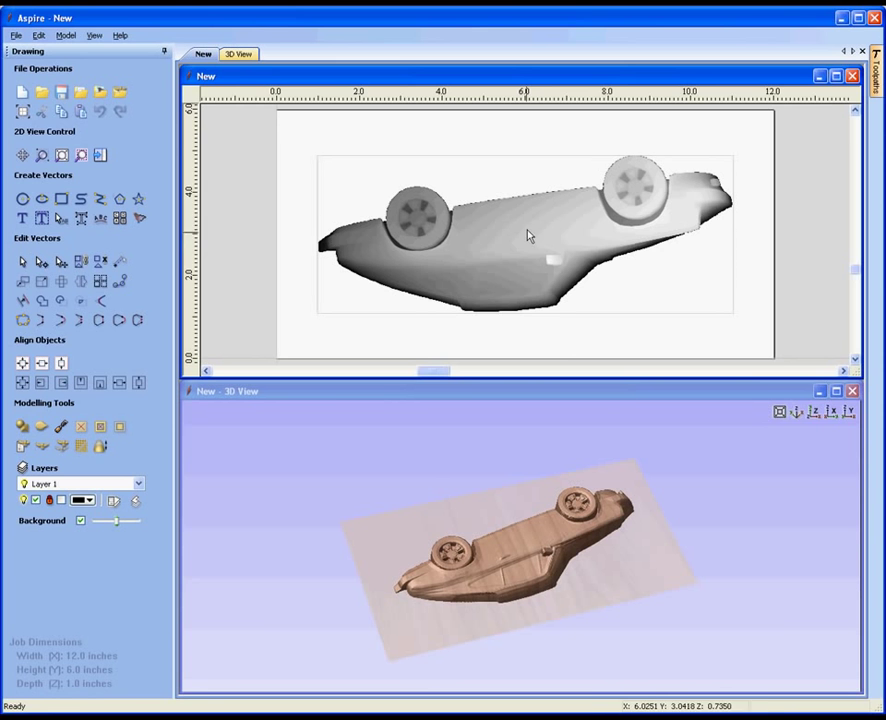
Look at the porsche component's entry and properties in the Component Manager
double_click(536, 533)
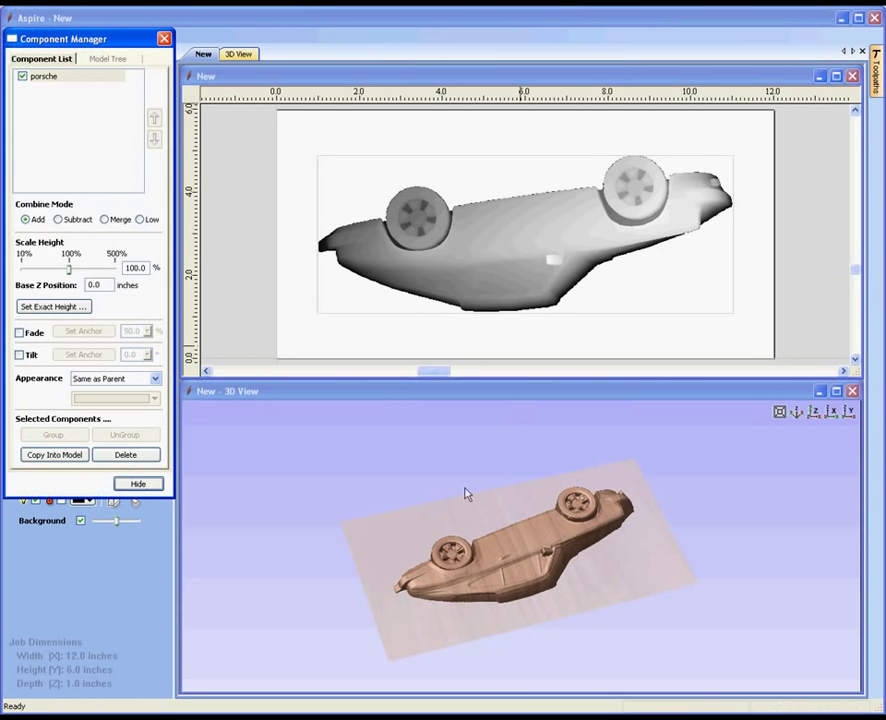
click(62, 78)
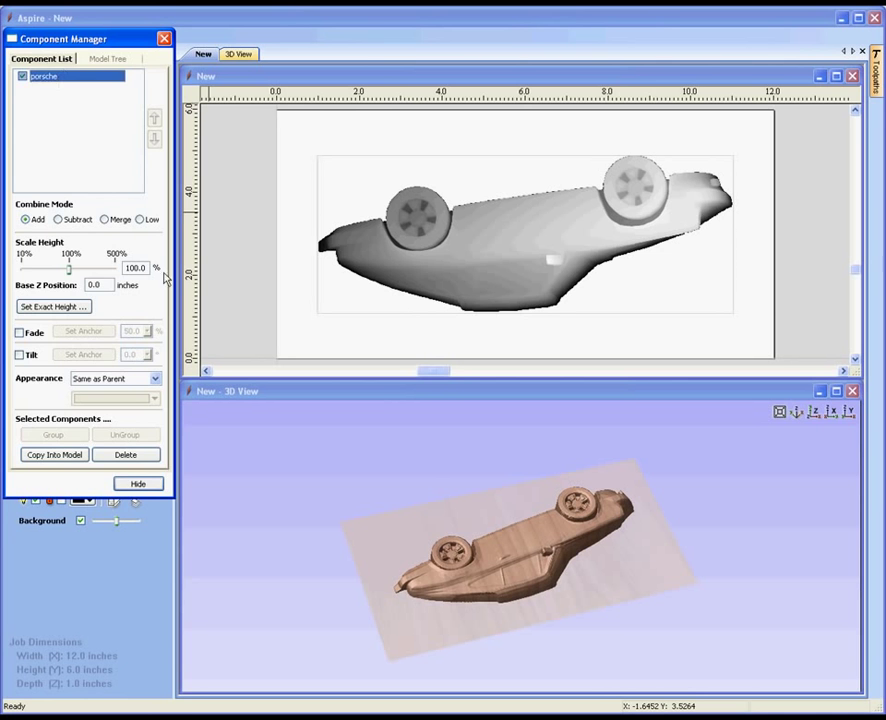
click(138, 484)
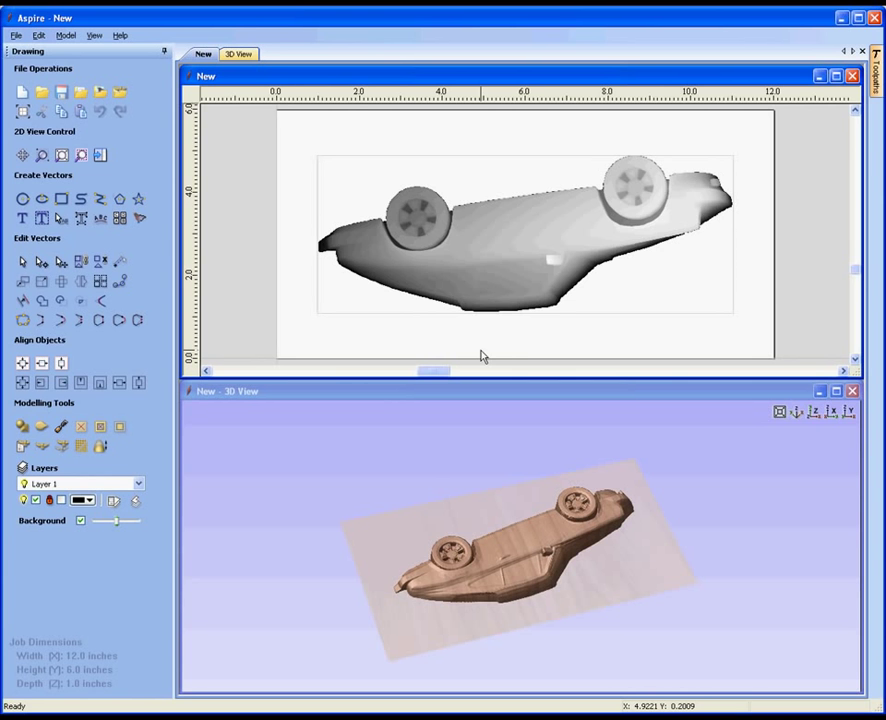
Rotate the car component in the 2D view so its wheels point down, and inspect the upright car in 3D
click(525, 240)
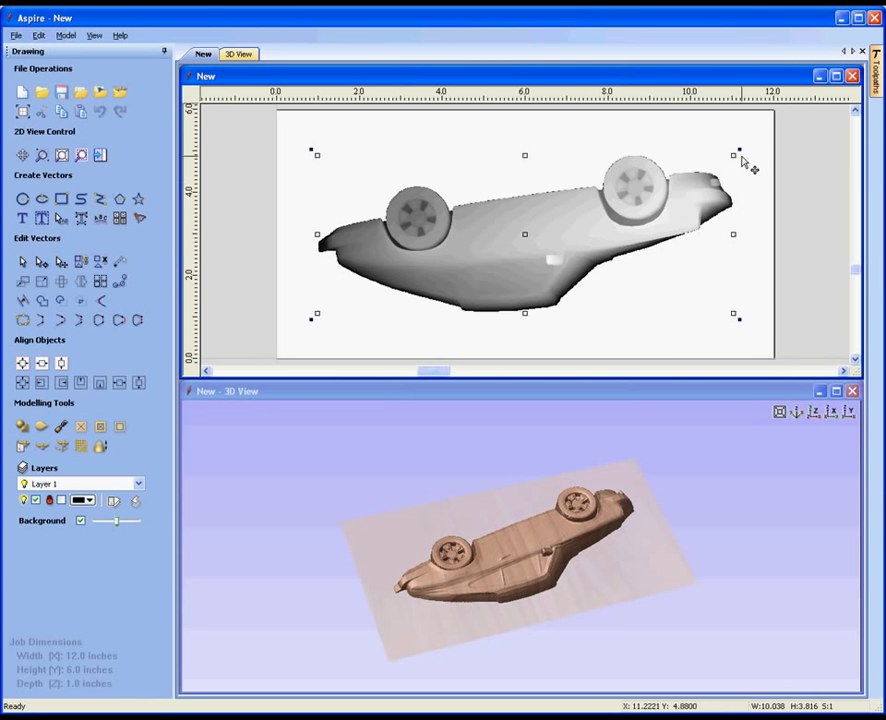
drag(735, 154, 310, 293)
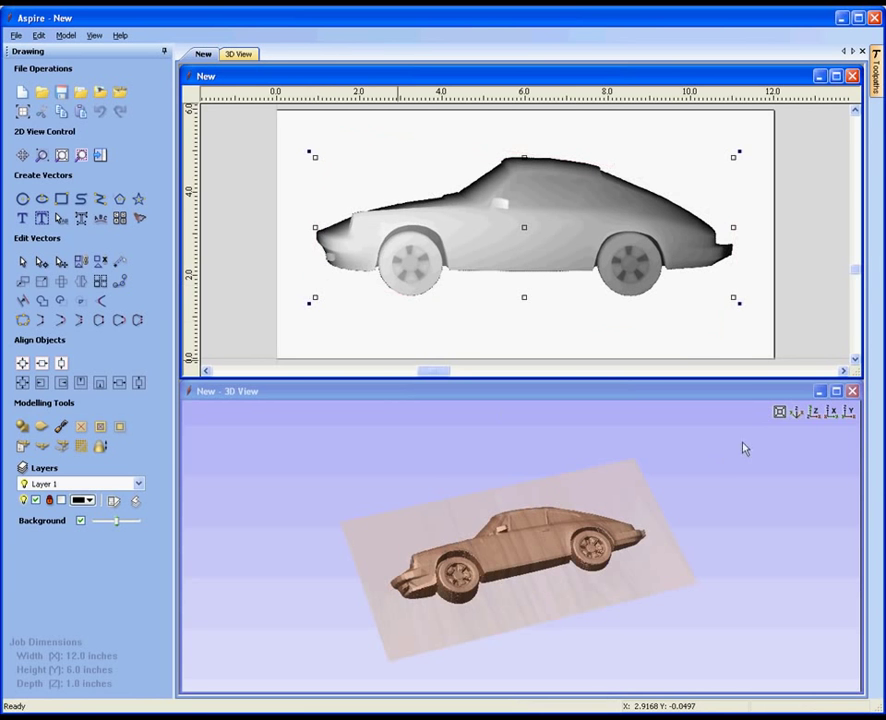
click(813, 412)
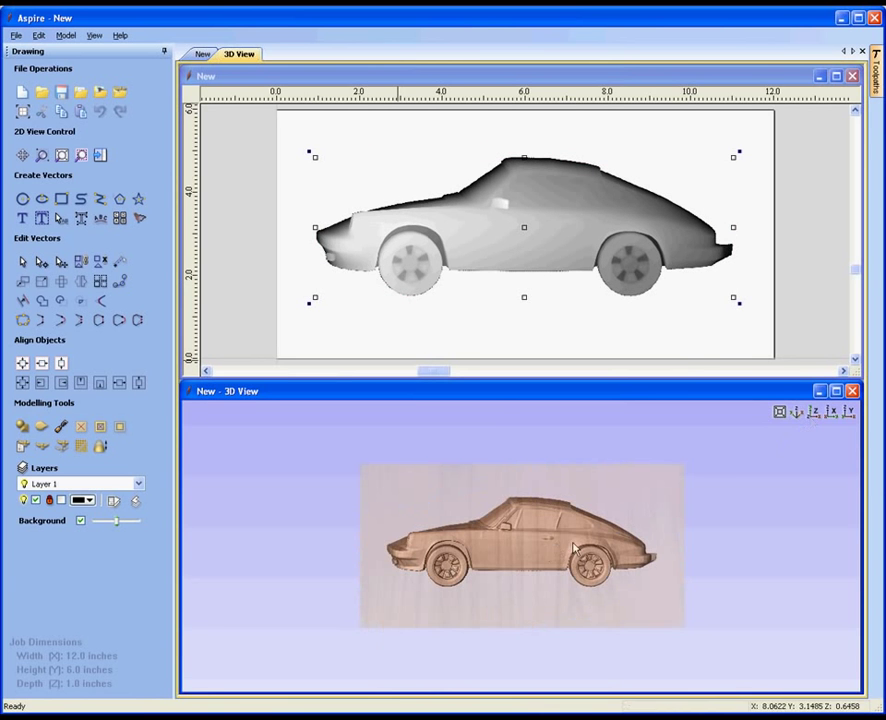
scroll(574, 548, up, 5)
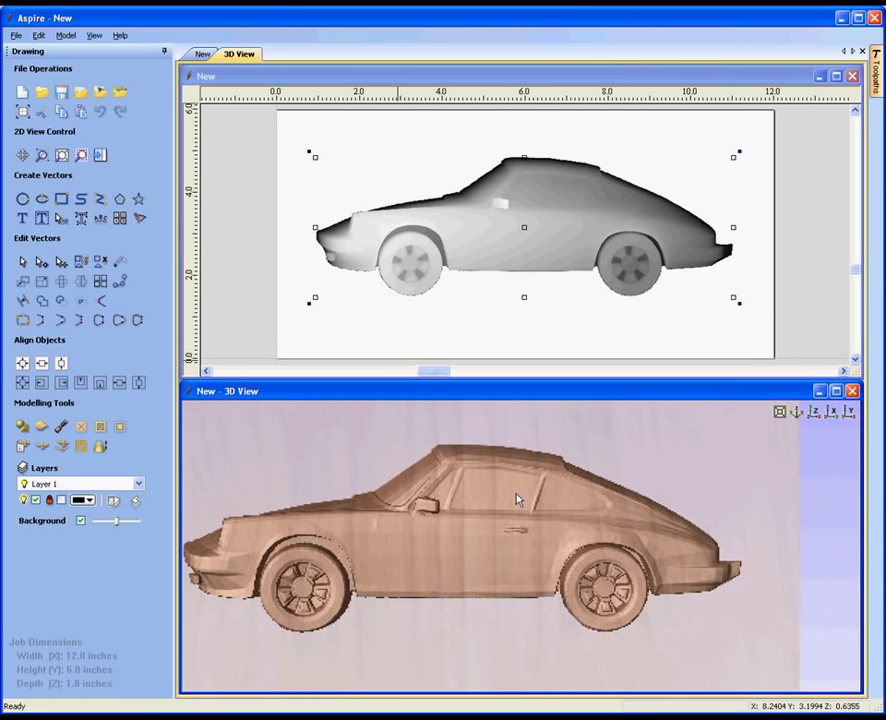
scroll(630, 535, up, 5)
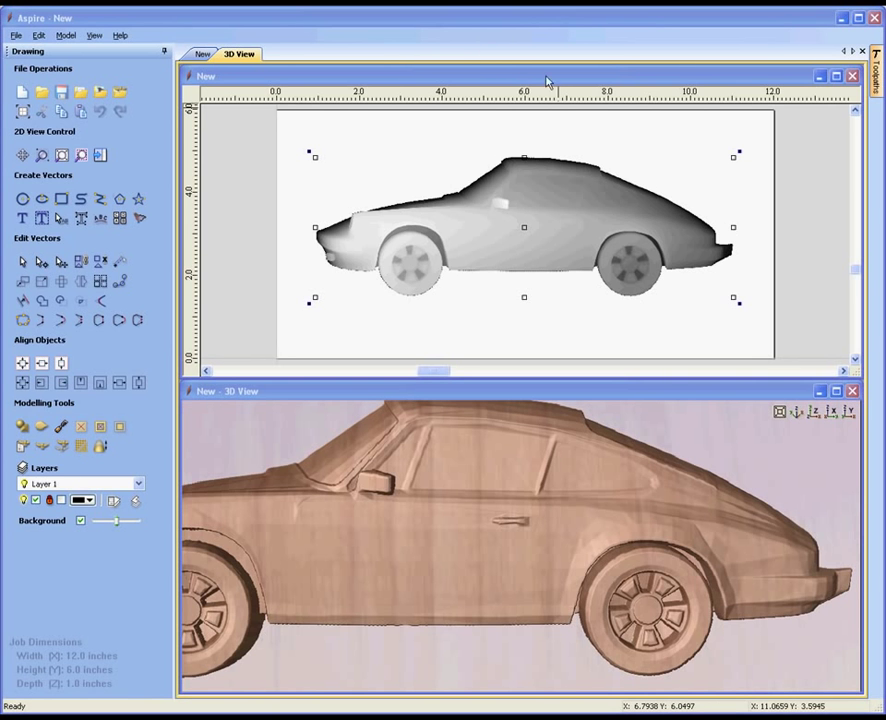
click(781, 412)
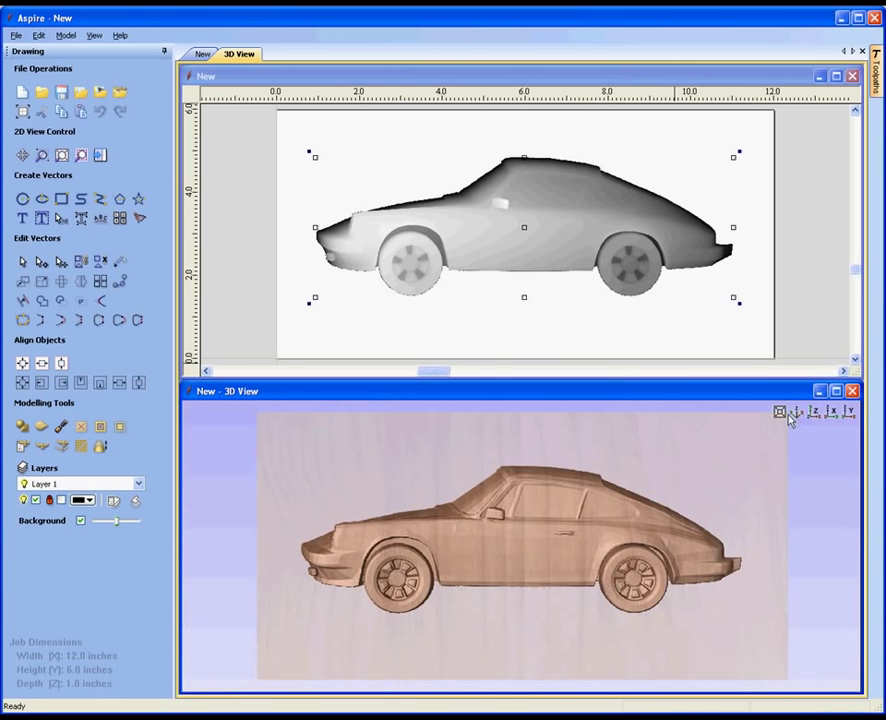
Copy the porsche component into the model and turn off the original component's visibility
double_click(436, 260)
click(58, 77)
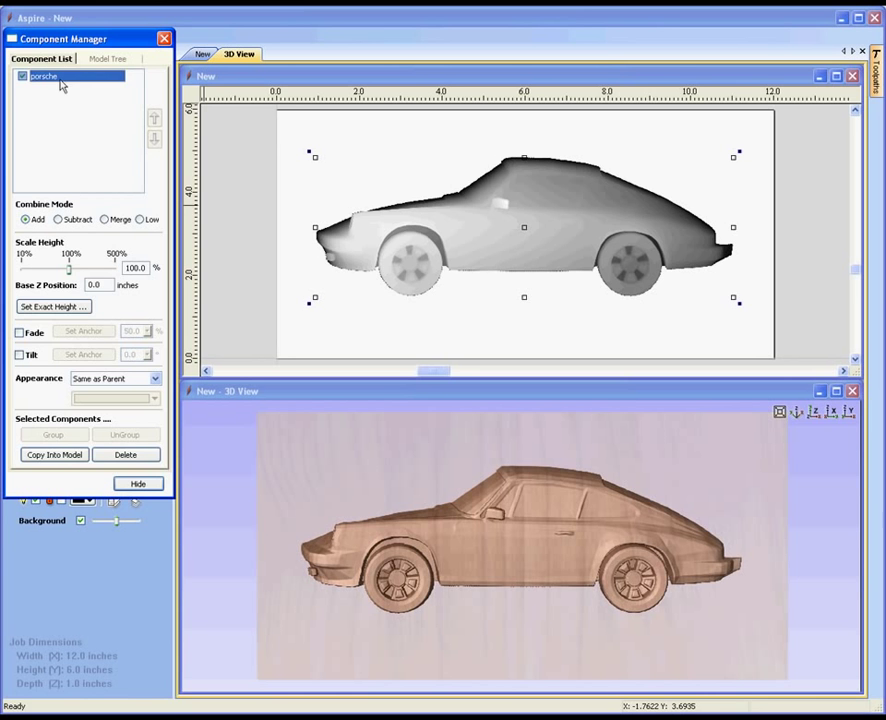
click(50, 456)
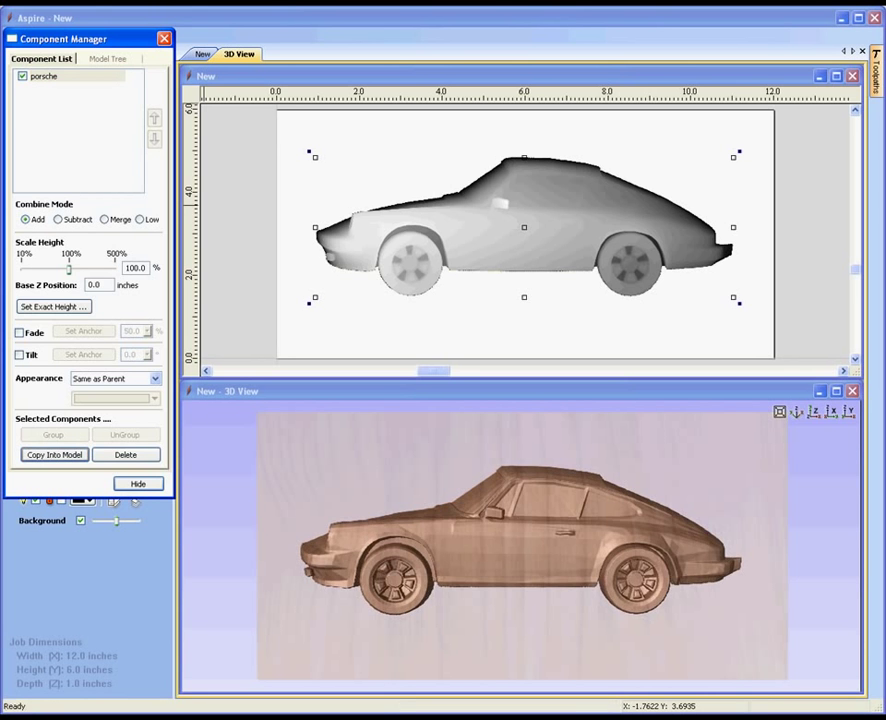
click(45, 76)
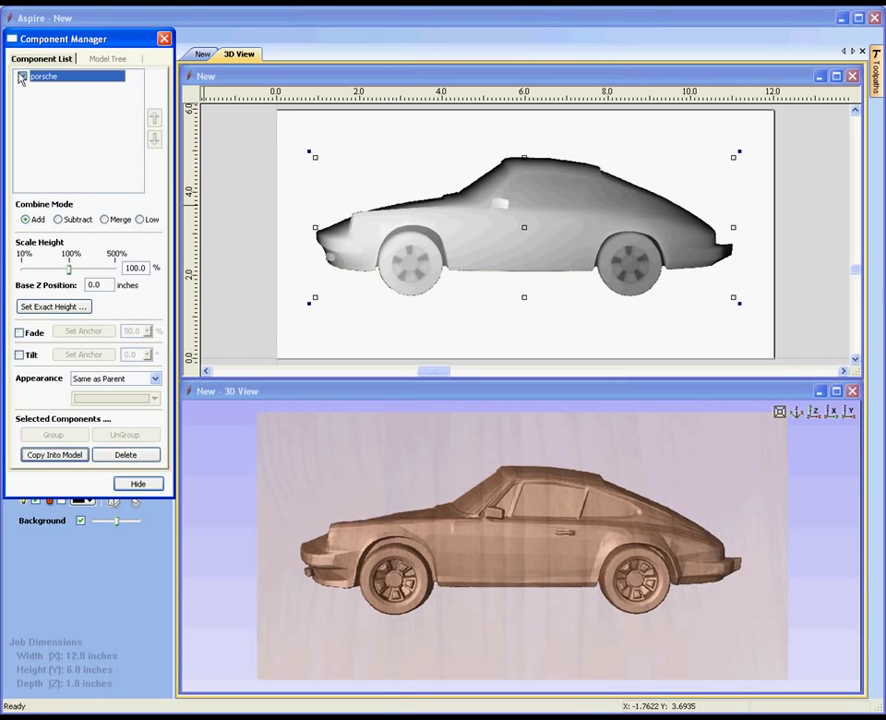
click(137, 483)
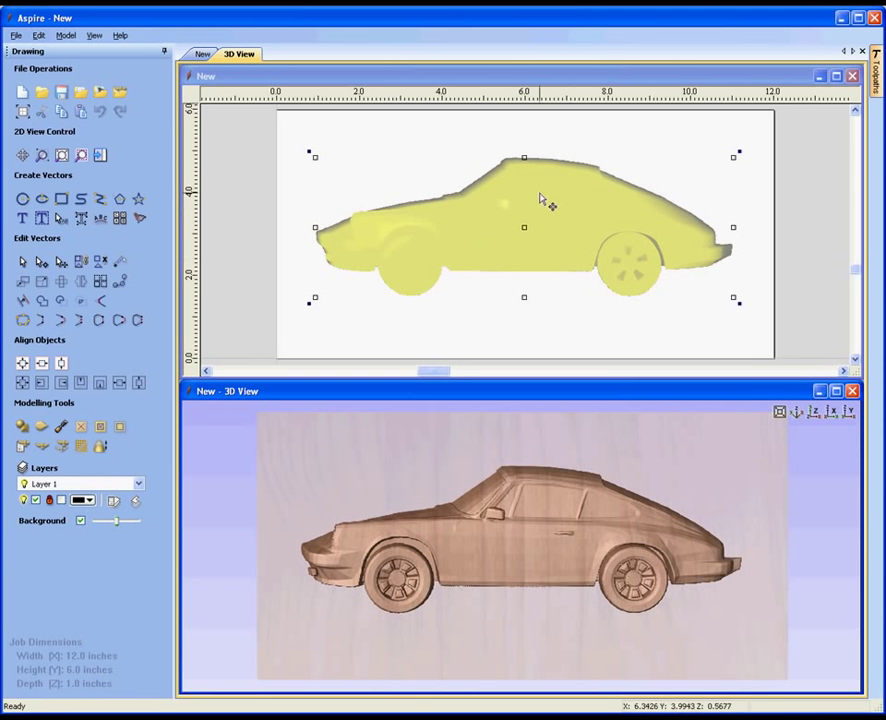
Smooth the bodywork around the car's rear wheel with the Smooth sculpting tool at diameter 37 and strength 37
click(836, 391)
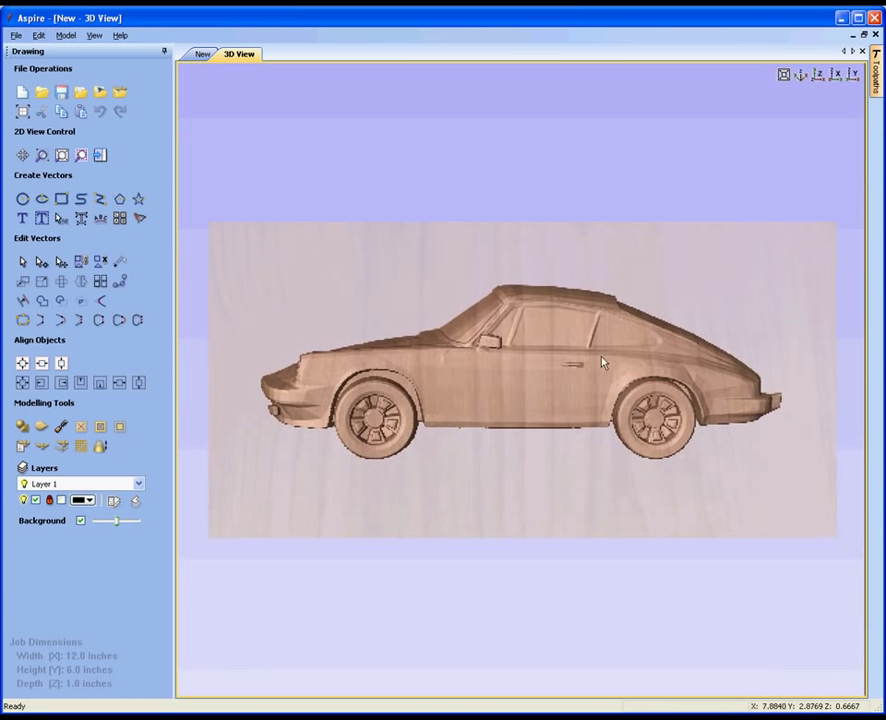
scroll(603, 363, up, 2)
middle_drag(584, 341, 397, 331)
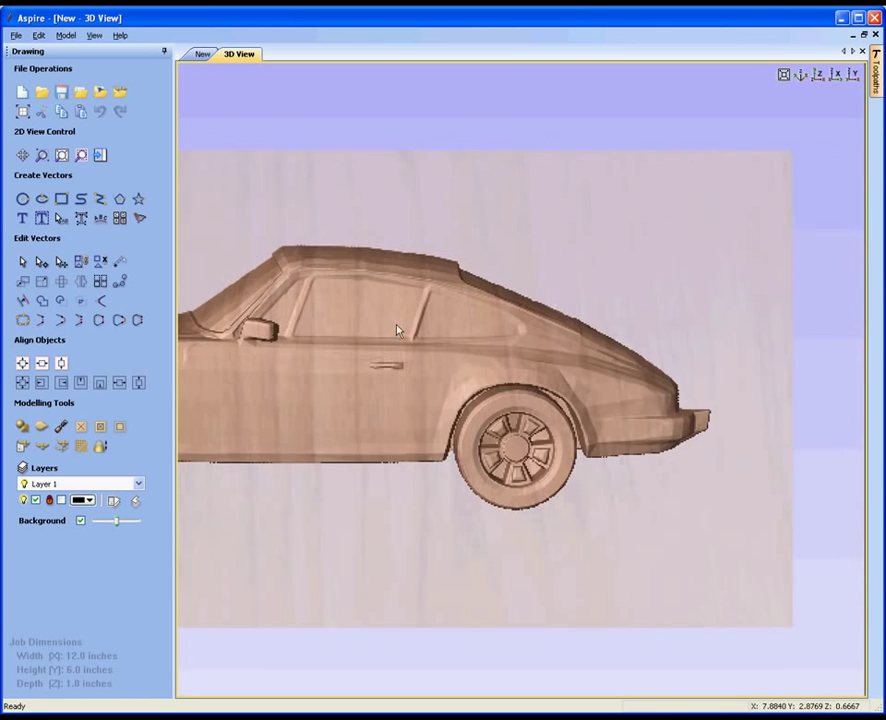
scroll(397, 331, up, 2)
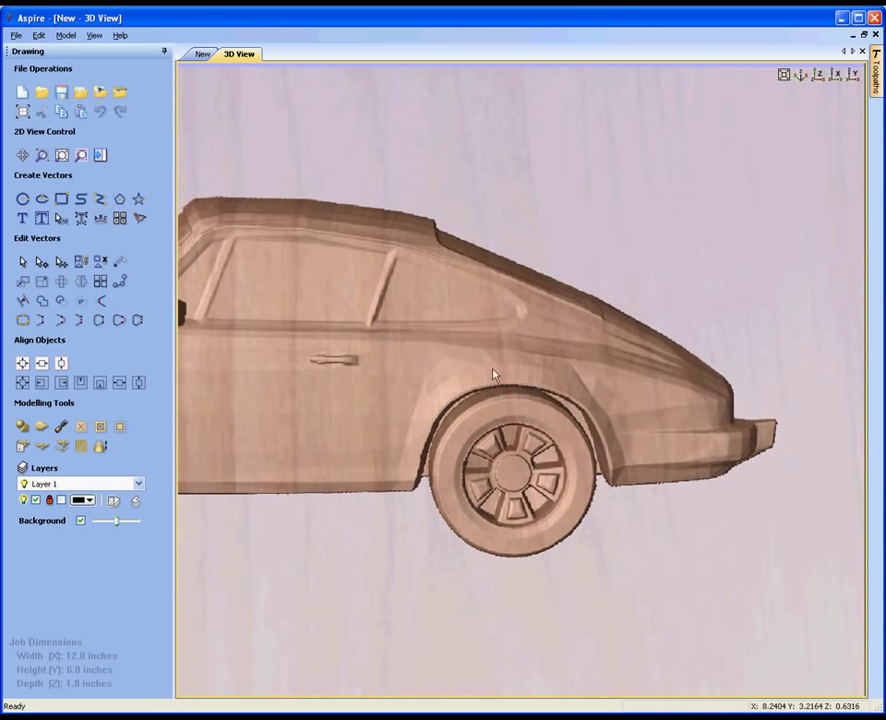
click(62, 427)
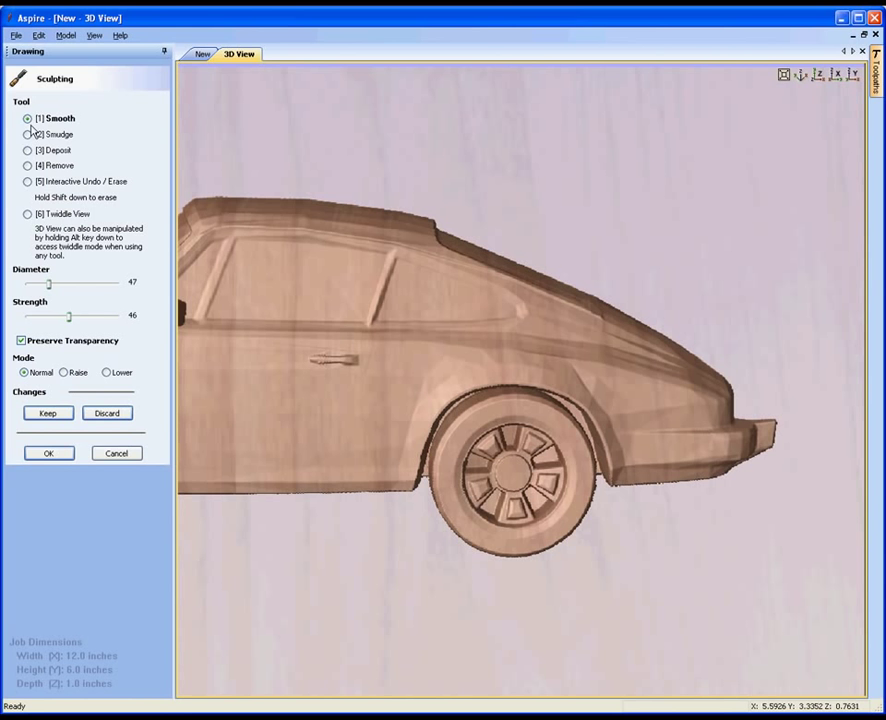
drag(68, 316, 42, 283)
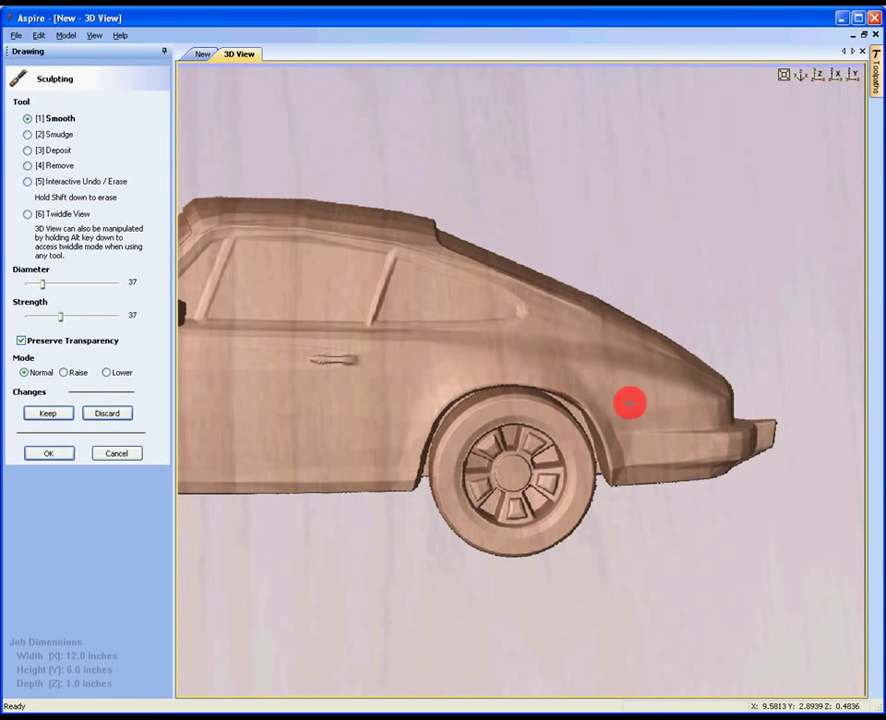
click(68, 455)
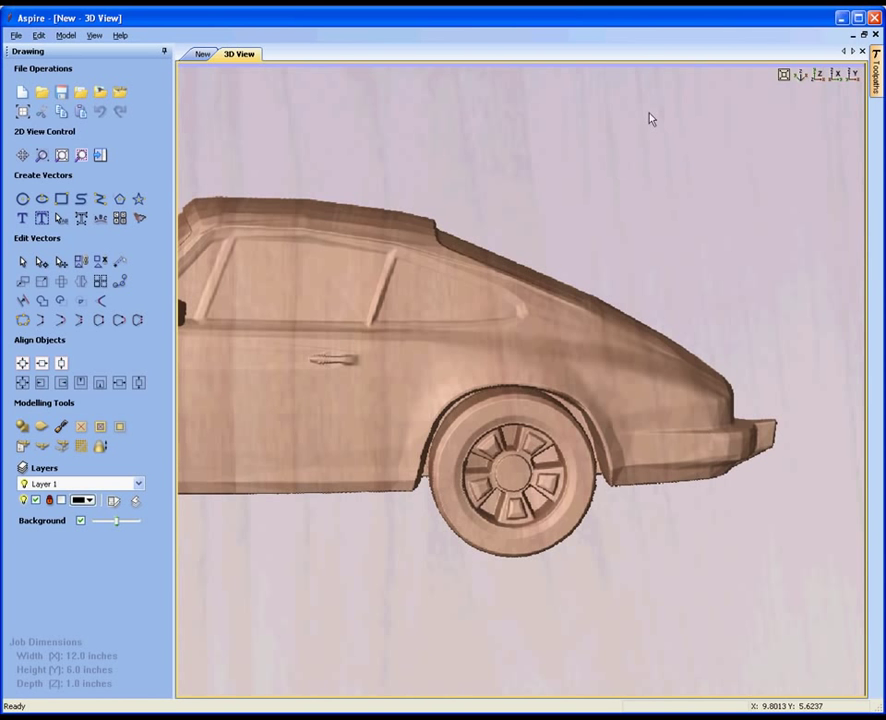
click(816, 76)
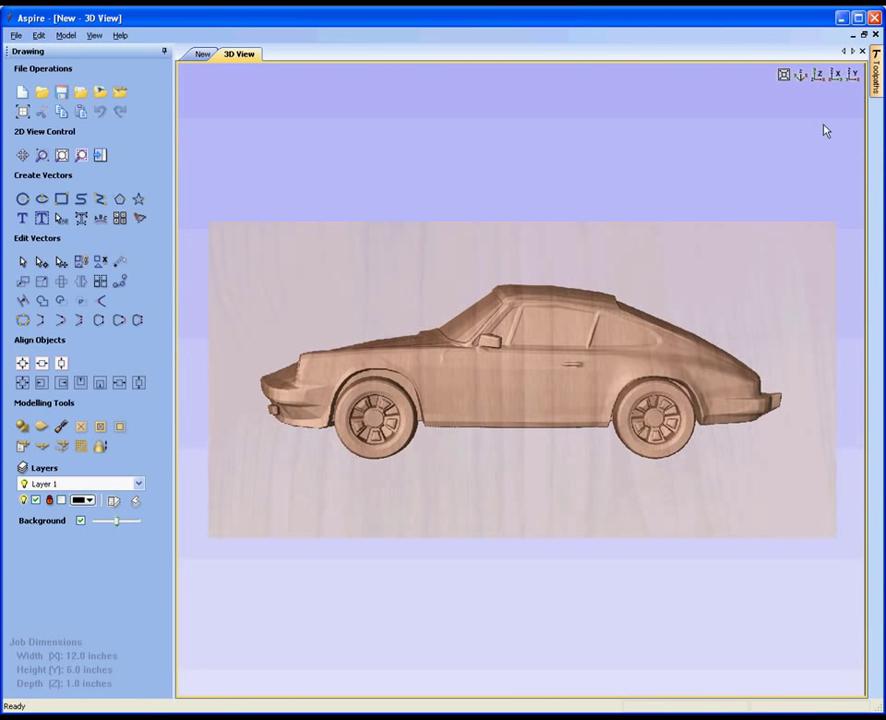